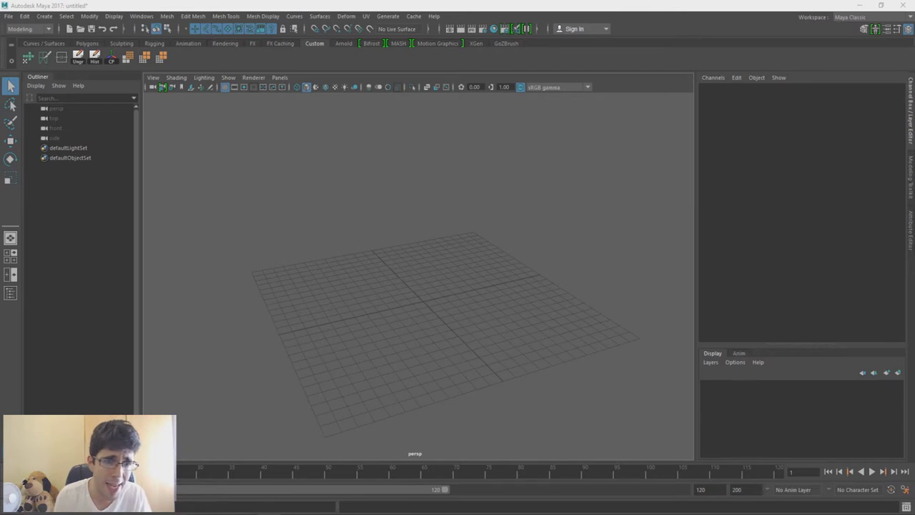
- Tumble the camera down until the empty grid is seen almost edge-on
{"action": "left_click", "coordinate": [424, 4]}
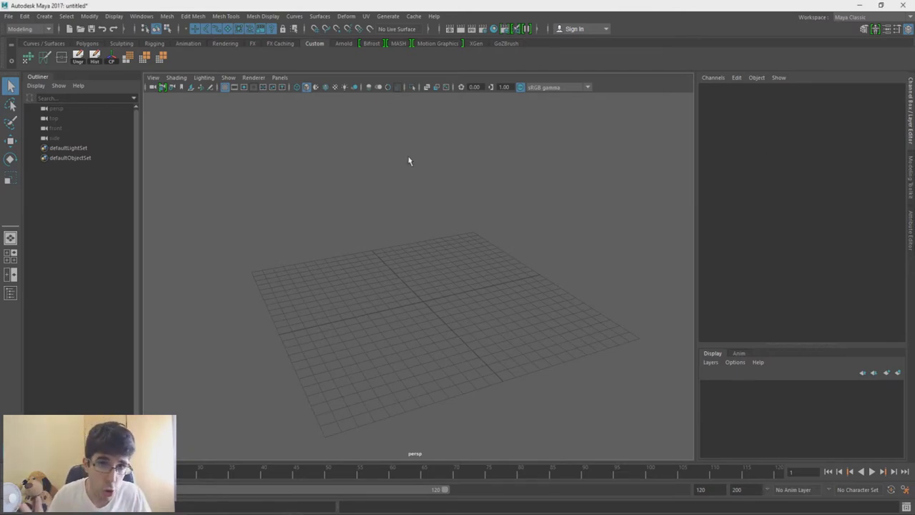
{"action": "left_click_drag", "start_coordinate": [399, 249], "coordinate": [394, 236], "text": "alt"}
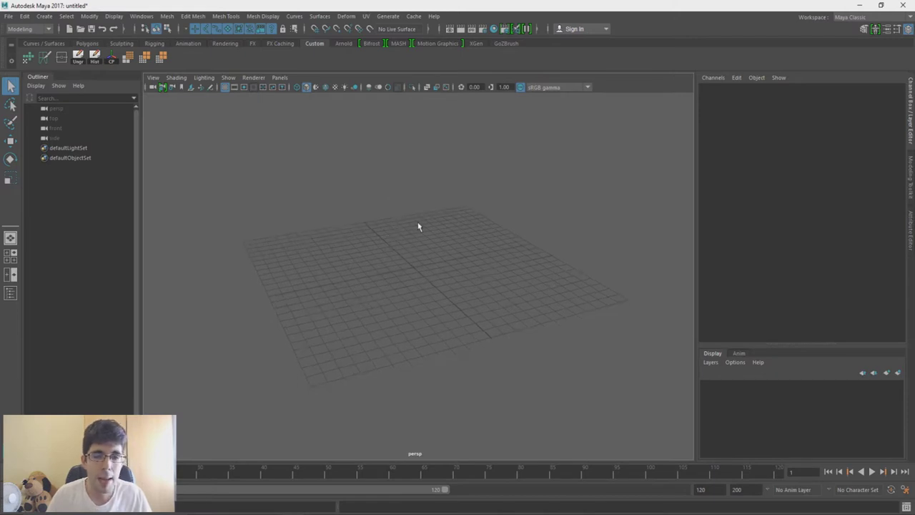
{"action": "mouse_move", "coordinate": [421, 325]}
{"action": "left_mouse_down", "text": "alt"}
{"action": "mouse_move", "coordinate": [448, 251]}
{"action": "mouse_move", "coordinate": [396, 219]}
{"action": "mouse_move", "coordinate": [388, 278]}
{"action": "left_mouse_up", "text": "alt"}
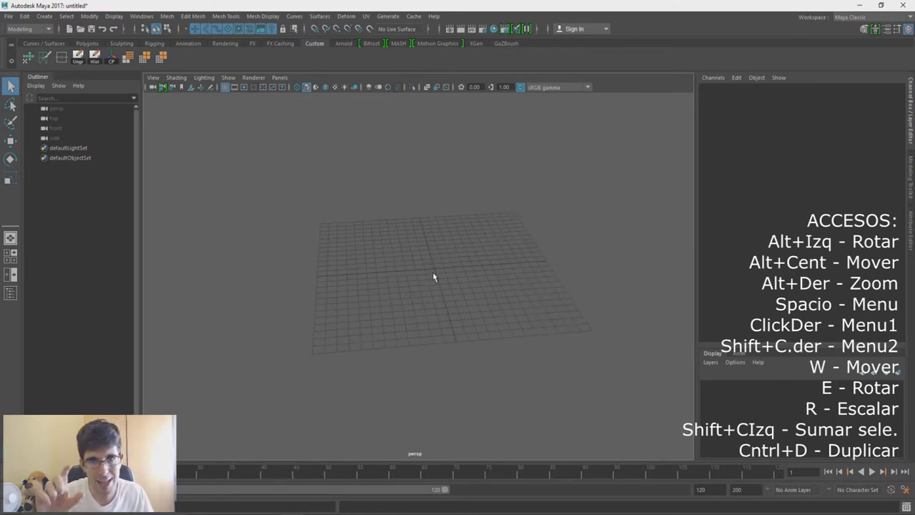
- Pan, orbit and dolly the view so the level grid spans the viewport, tilted slightly downward
{"action": "middle_click_drag", "start_coordinate": [433, 278], "coordinate": [417, 279], "text": "alt"}
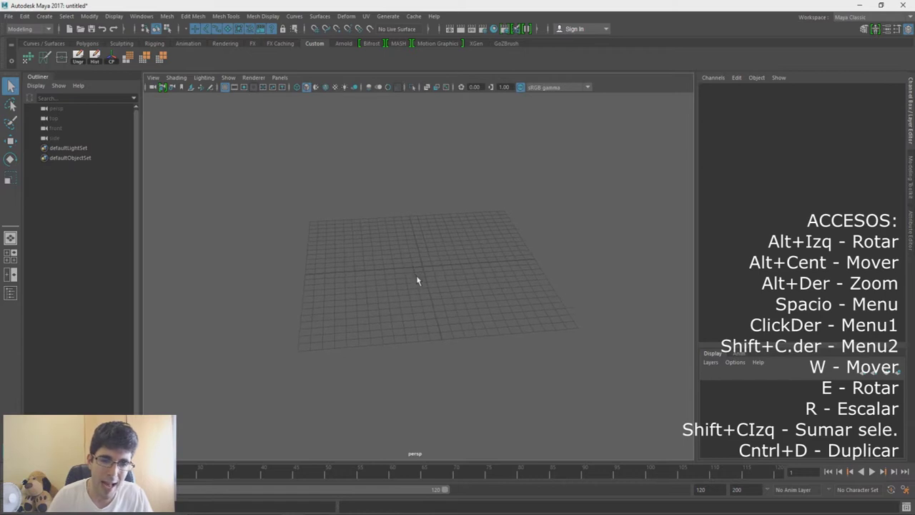
{"action": "mouse_move", "coordinate": [391, 292]}
{"action": "left_mouse_down", "text": "alt"}
{"action": "mouse_move", "coordinate": [436, 247]}
{"action": "mouse_move", "coordinate": [370, 231]}
{"action": "mouse_move", "coordinate": [379, 300]}
{"action": "mouse_move", "coordinate": [433, 263]}
{"action": "mouse_move", "coordinate": [351, 259]}
{"action": "mouse_move", "coordinate": [365, 279]}
{"action": "mouse_move", "coordinate": [374, 255]}
{"action": "mouse_move", "coordinate": [389, 278]}
{"action": "mouse_move", "coordinate": [416, 253]}
{"action": "mouse_move", "coordinate": [464, 250]}
{"action": "mouse_move", "coordinate": [439, 259]}
{"action": "mouse_move", "coordinate": [396, 255]}
{"action": "mouse_move", "coordinate": [449, 202]}
{"action": "mouse_move", "coordinate": [412, 262]}
{"action": "mouse_move", "coordinate": [393, 237]}
{"action": "mouse_move", "coordinate": [398, 252]}
{"action": "left_mouse_up", "text": "alt"}
{"action": "mouse_move", "coordinate": [414, 254]}
{"action": "right_mouse_down", "text": "alt"}
{"action": "mouse_move", "coordinate": [455, 382]}
{"action": "mouse_move", "coordinate": [408, 119]}
{"action": "mouse_move", "coordinate": [505, 448]}
{"action": "mouse_move", "coordinate": [424, 172]}
{"action": "mouse_move", "coordinate": [469, 337]}
{"action": "mouse_move", "coordinate": [437, 268]}
{"action": "mouse_move", "coordinate": [414, 261]}
{"action": "right_mouse_up", "text": "alt"}
{"action": "scroll", "coordinate": [414, 260], "scroll_direction": "up", "scroll_amount": 5}
{"action": "scroll", "coordinate": [414, 261], "scroll_direction": "up", "scroll_amount": 2}
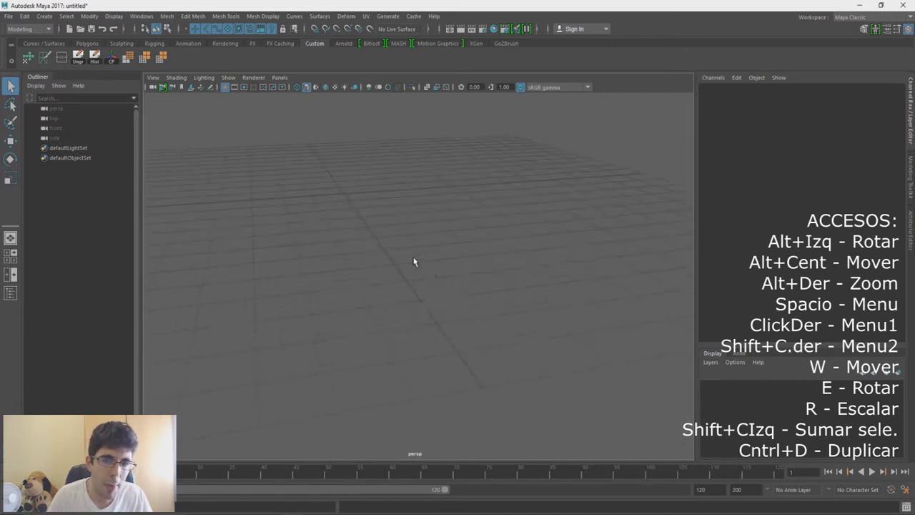
{"action": "scroll", "coordinate": [414, 261], "scroll_direction": "down", "scroll_amount": 5}
{"action": "scroll", "coordinate": [422, 275], "scroll_direction": "down", "scroll_amount": 1}
{"action": "scroll", "coordinate": [431, 290], "scroll_direction": "up", "scroll_amount": 2}
{"action": "left_click_drag", "start_coordinate": [438, 296], "coordinate": [393, 276], "text": "alt"}
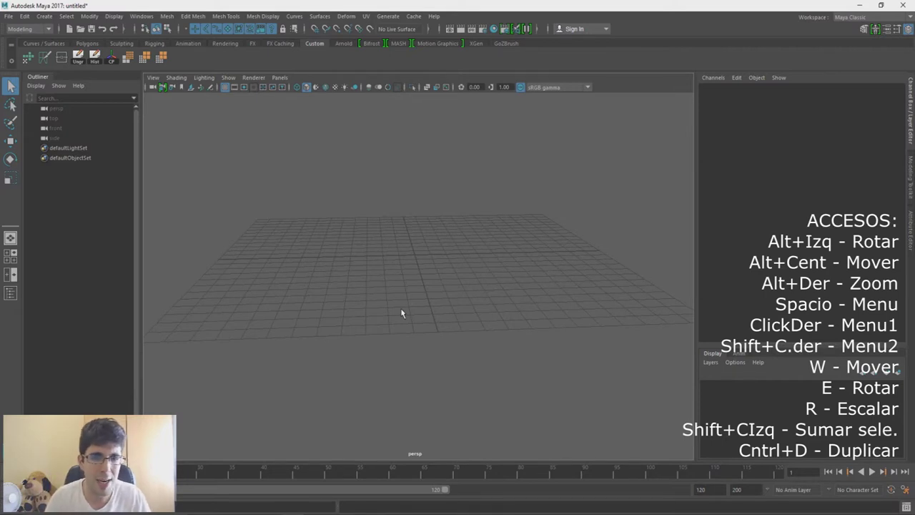
{"action": "left_click_drag", "start_coordinate": [450, 255], "coordinate": [444, 286], "text": "alt"}
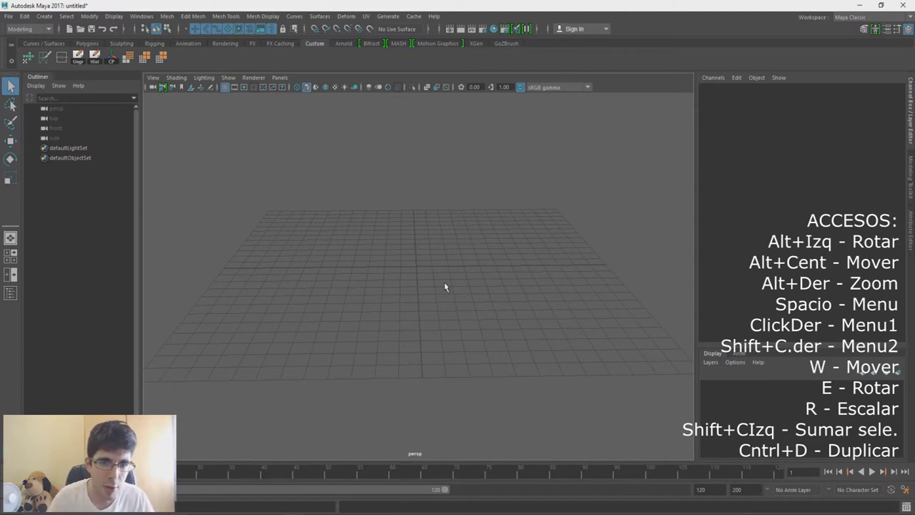
{"action": "key", "text": "space"}
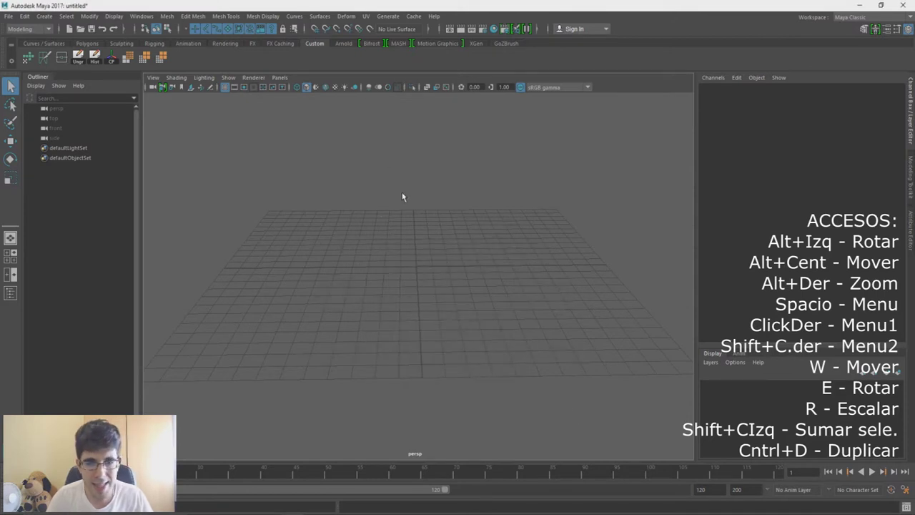
{"action": "key", "text": "space"}
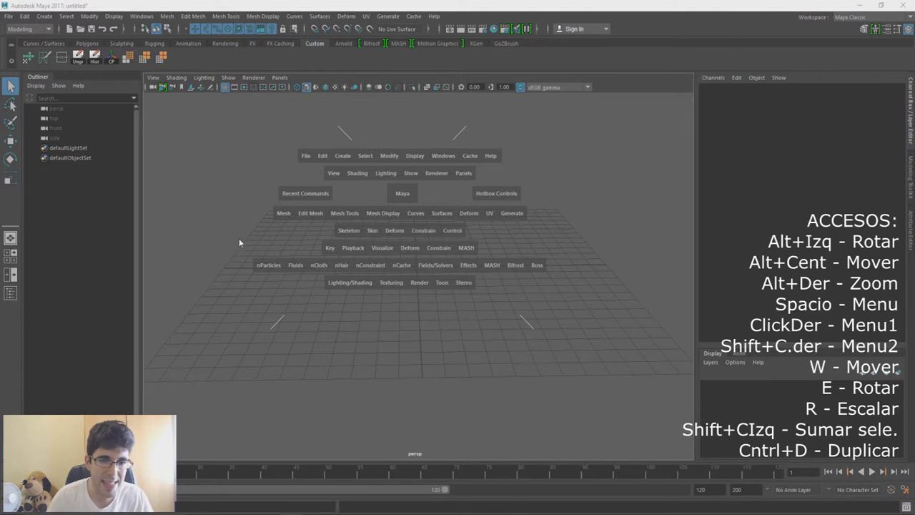
{"action": "left_click_drag", "start_coordinate": [283, 215], "coordinate": [281, 212]}
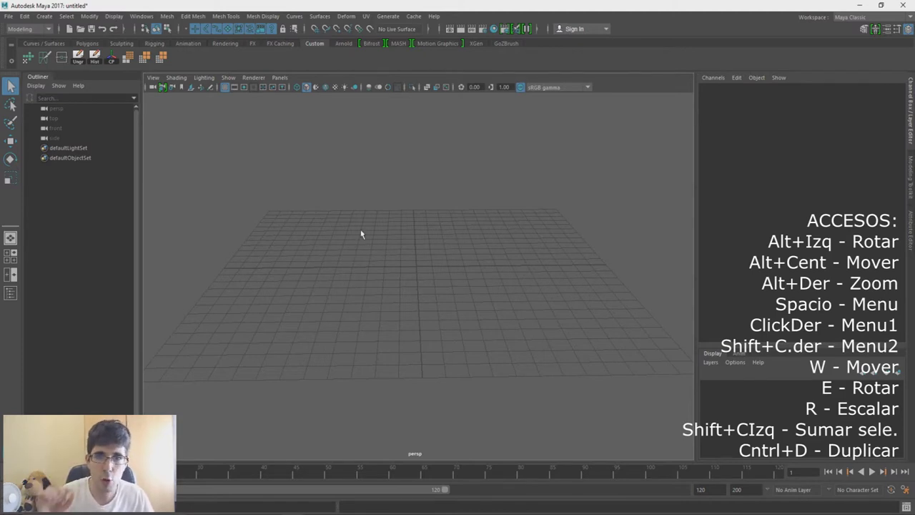
{"action": "key", "text": "space"}
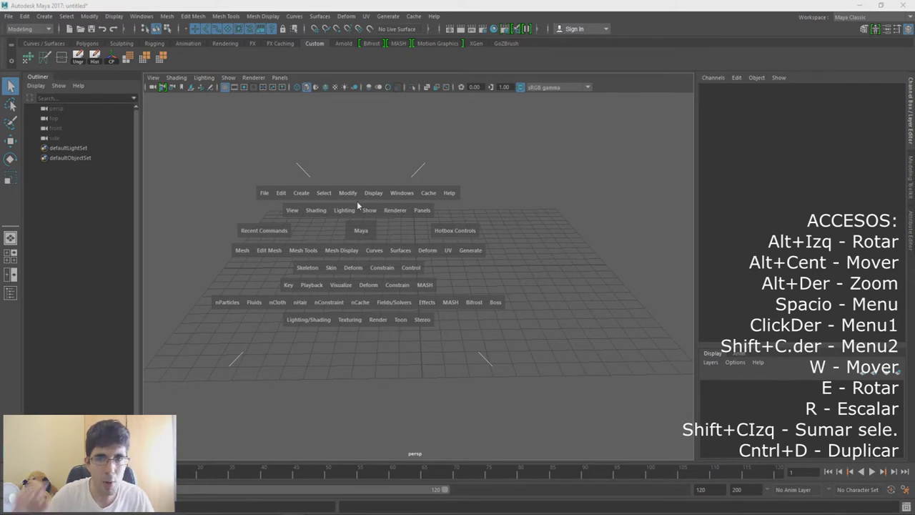
- Open the Mesh menu in the hotbox to view the mesh creation commands
{"action": "left_click", "coordinate": [245, 254]}
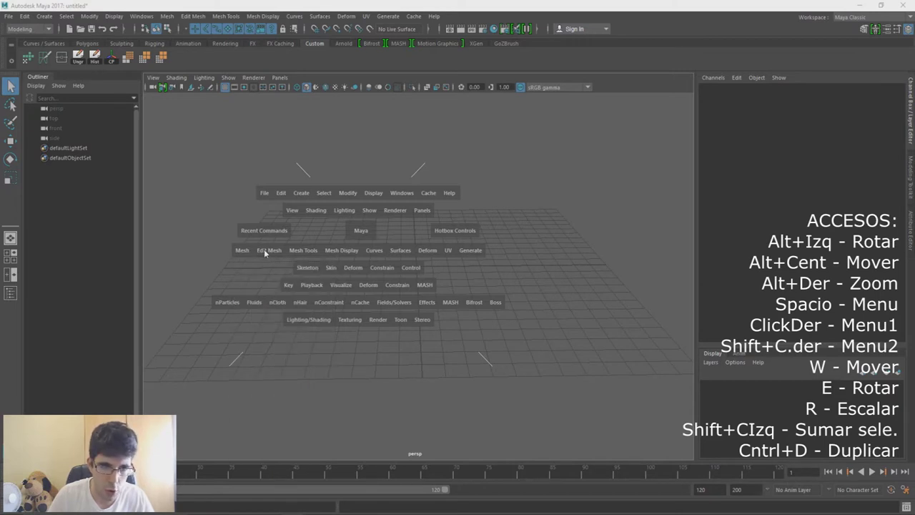
- Preview the Edit Mesh, Mesh Tools and Mesh Display menus, then dismiss the hotbox
{"action": "left_click", "coordinate": [269, 250]}
{"action": "left_click", "coordinate": [303, 251]}
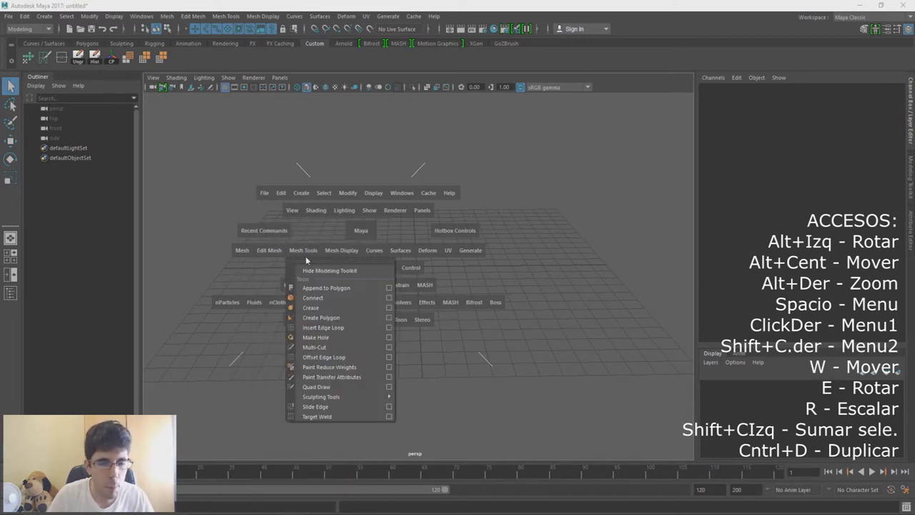
{"action": "left_click", "coordinate": [340, 251]}
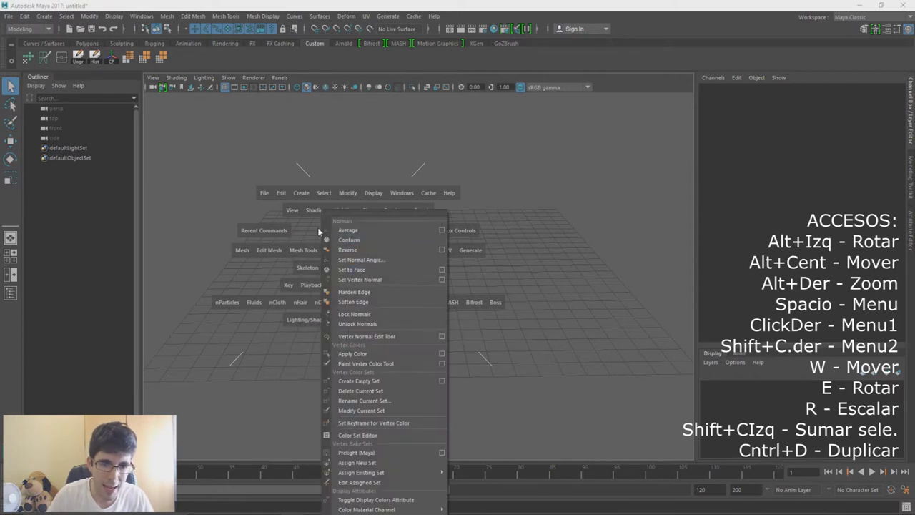
{"action": "left_click", "coordinate": [342, 256]}
{"action": "left_click", "coordinate": [341, 255]}
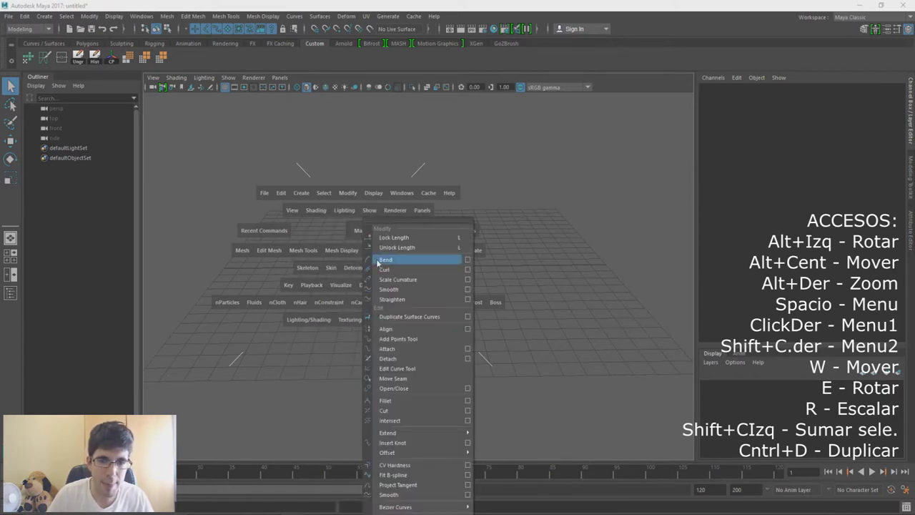
{"action": "left_click", "coordinate": [325, 230]}
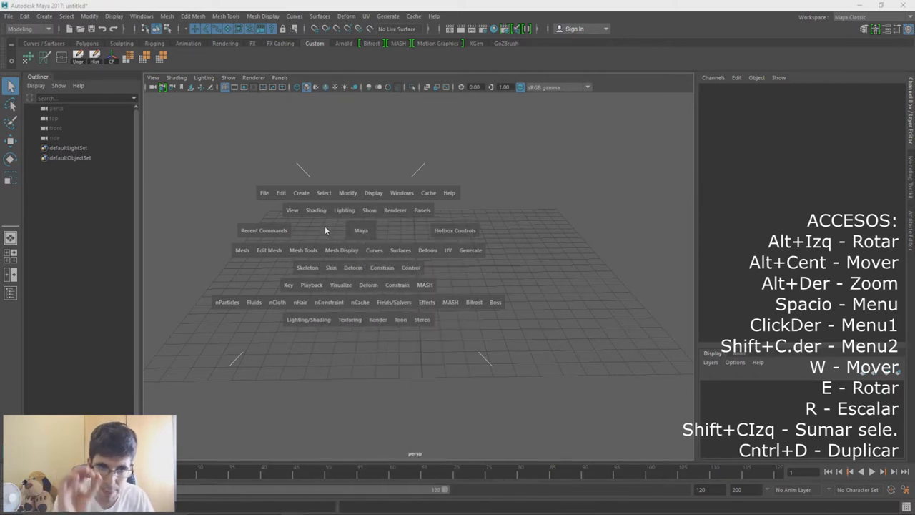
{"action": "key", "text": "space"}
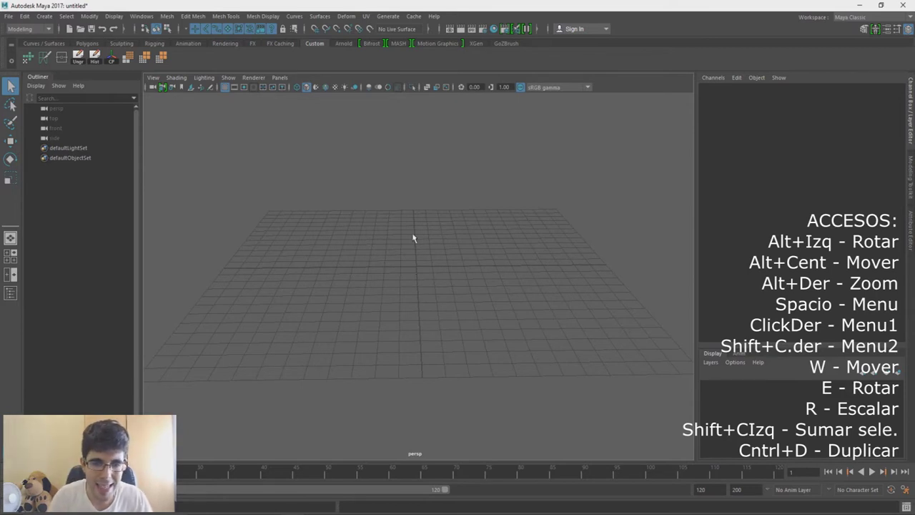
{"action": "right_click_drag", "start_coordinate": [416, 243], "coordinate": [417, 232]}
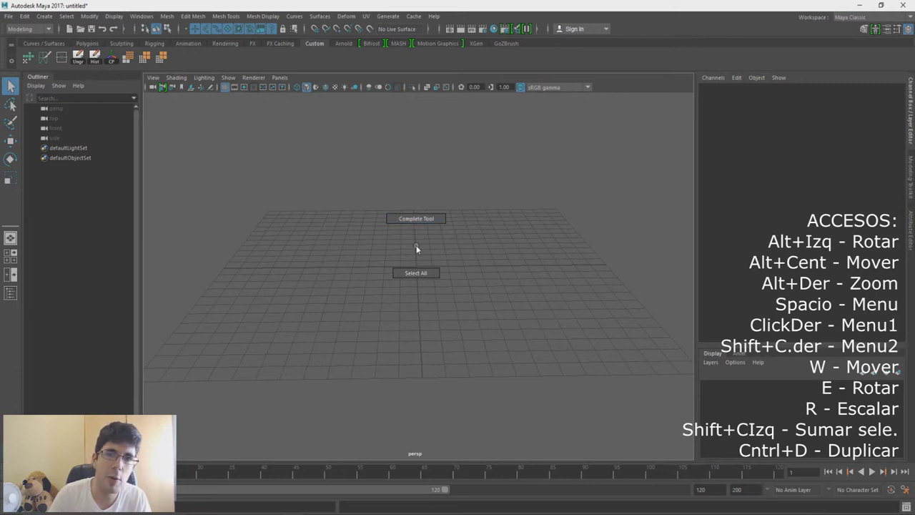
{"action": "left_click", "coordinate": [416, 247]}
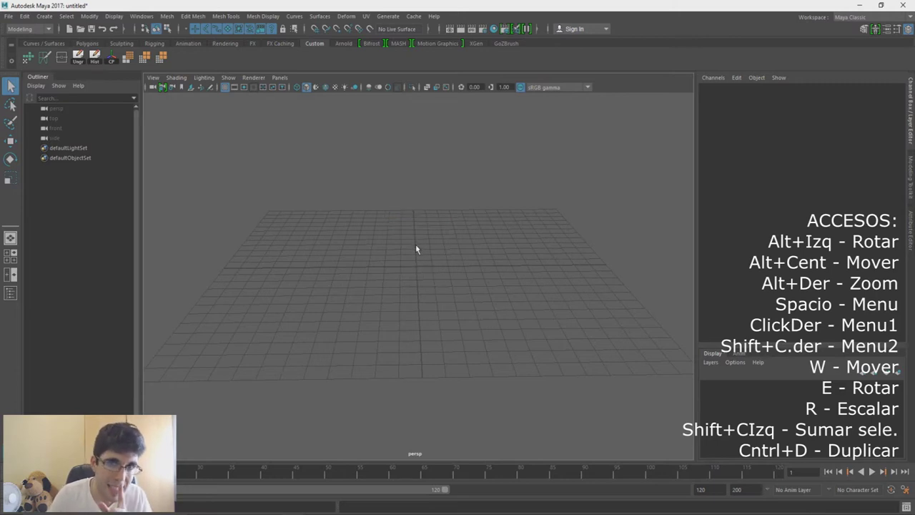
{"action": "right_click", "coordinate": [415, 243], "text": "shift"}
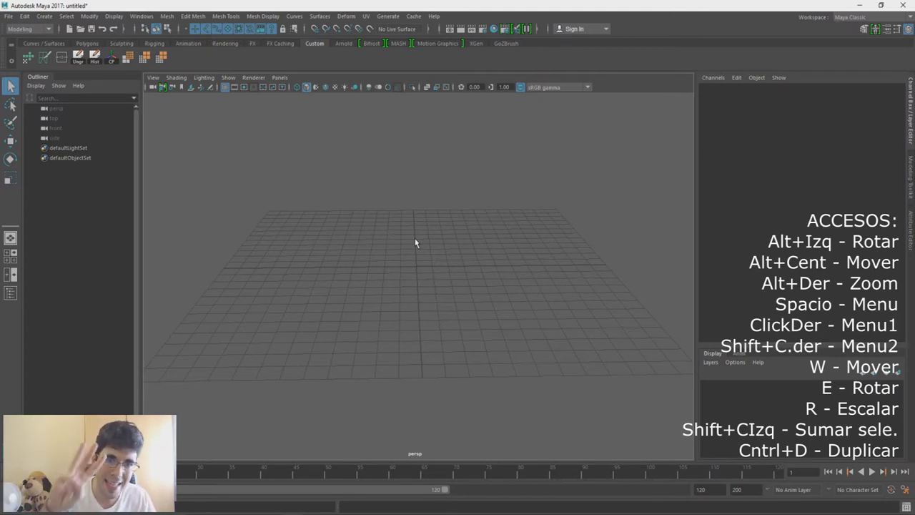
{"action": "right_click", "coordinate": [413, 243]}
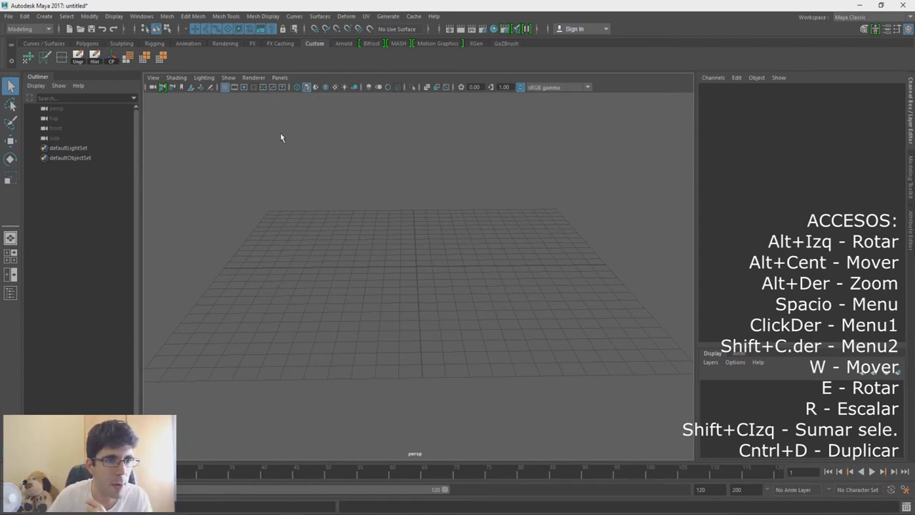
- Browse the Rendering, FX Caching, Sculpting and Curves/Surfaces shelves
{"action": "left_click", "coordinate": [226, 44]}
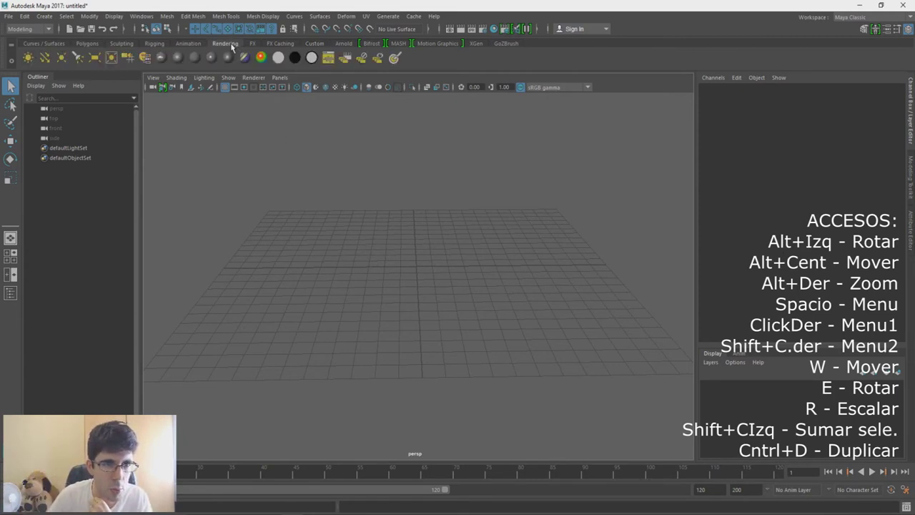
{"action": "left_click", "coordinate": [255, 45]}
{"action": "left_click", "coordinate": [273, 44]}
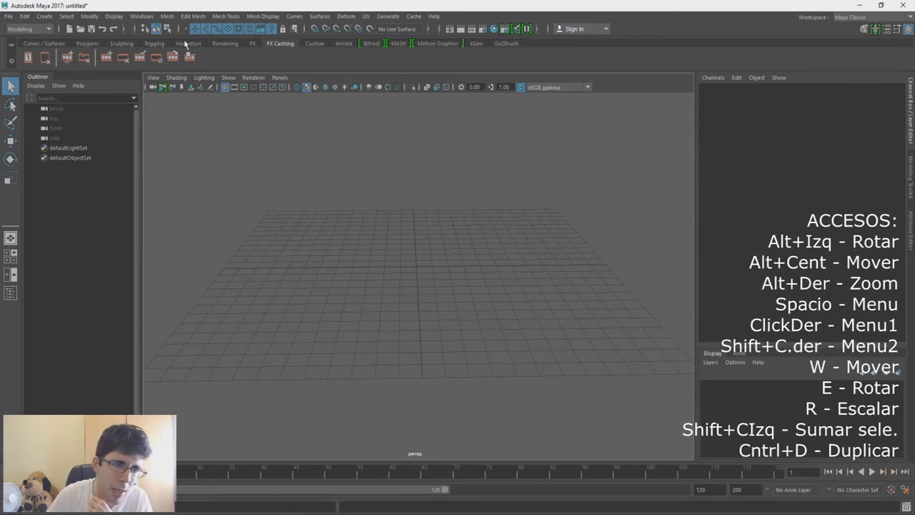
{"action": "left_click", "coordinate": [187, 43]}
{"action": "left_click", "coordinate": [155, 43]}
{"action": "left_click", "coordinate": [121, 44]}
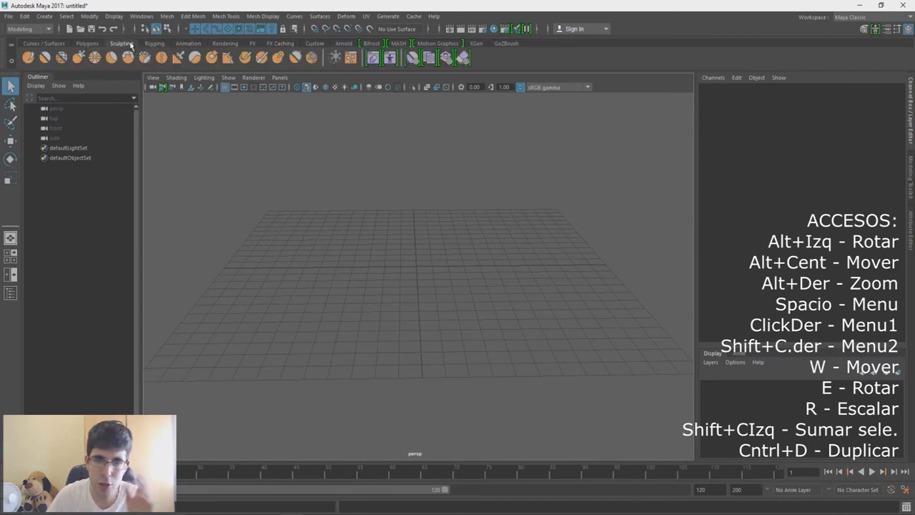
{"action": "left_click", "coordinate": [87, 44]}
{"action": "left_click", "coordinate": [44, 43]}
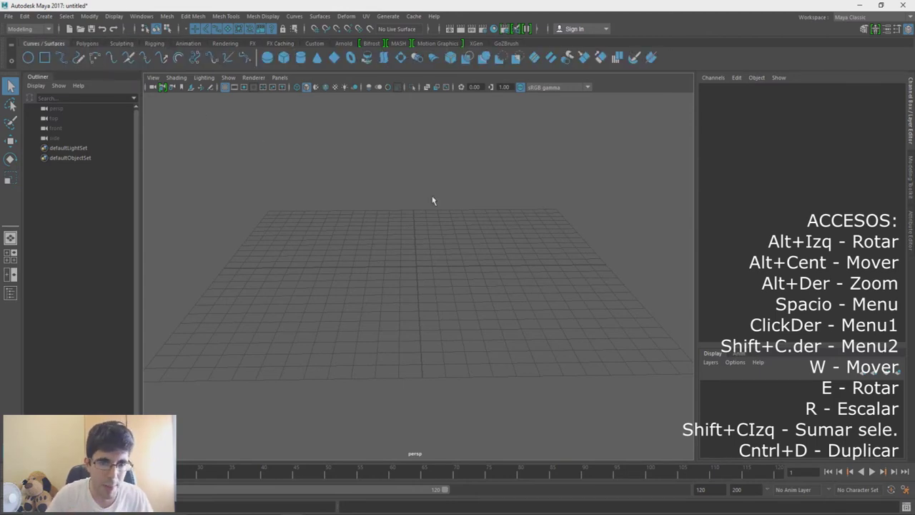
{"action": "key", "text": "space"}
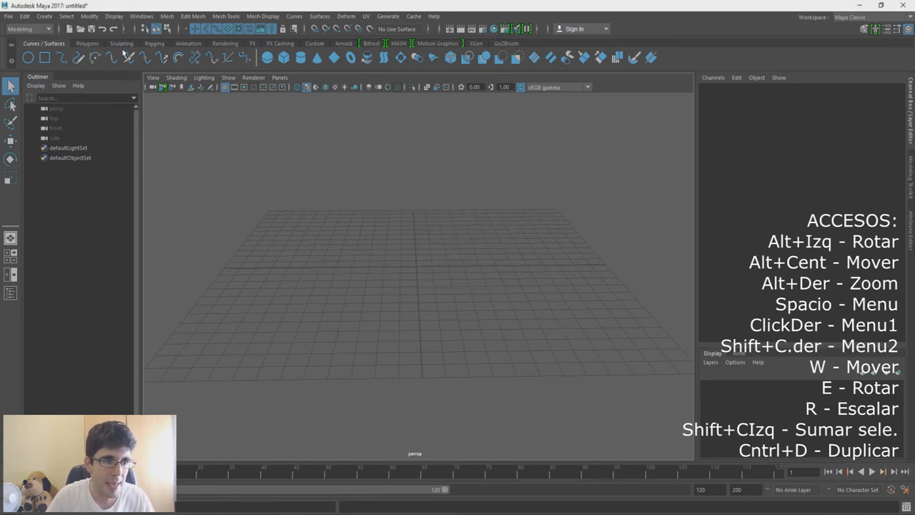
- Look through the Sculpting and Rigging shelves, ending on the Polygons shelf
{"action": "left_click", "coordinate": [89, 44]}
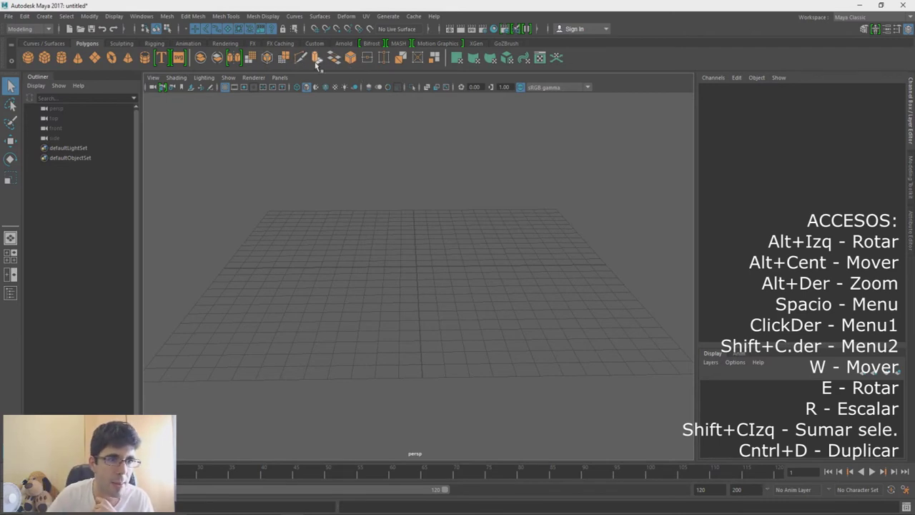
{"action": "left_click", "coordinate": [123, 43]}
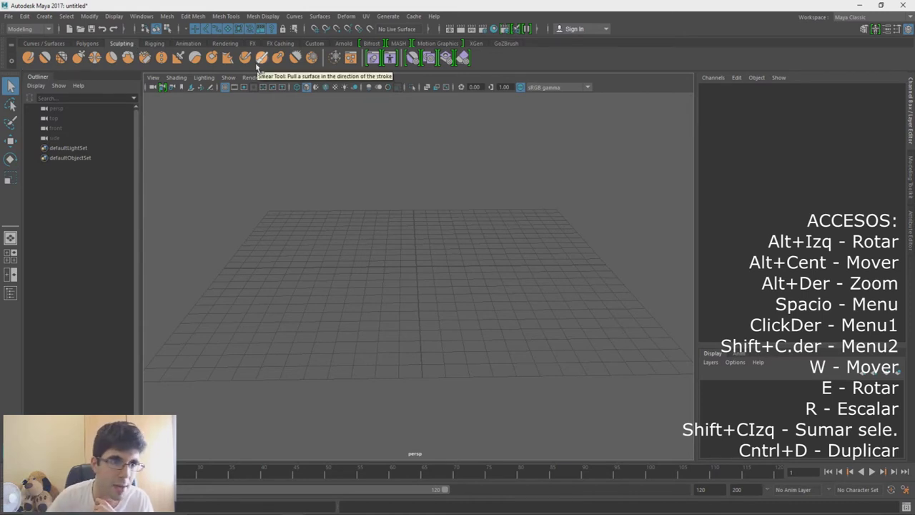
{"action": "left_click", "coordinate": [152, 44]}
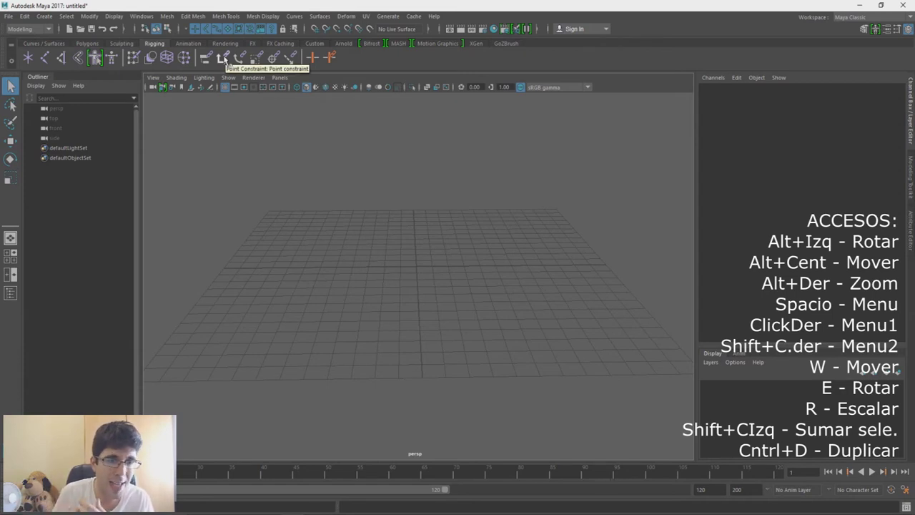
{"action": "left_click", "coordinate": [188, 43]}
{"action": "left_click", "coordinate": [224, 43]}
{"action": "left_click", "coordinate": [123, 43]}
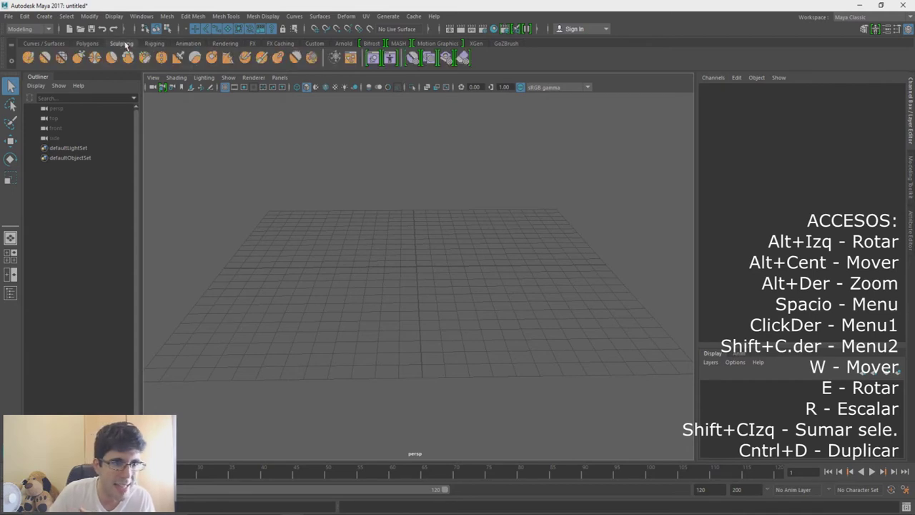
{"action": "left_click", "coordinate": [86, 43]}
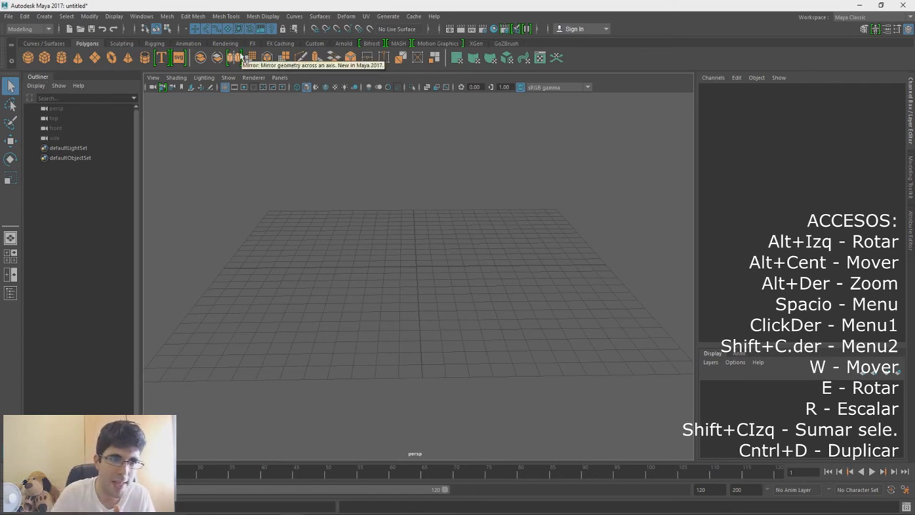
{"action": "left_click", "coordinate": [44, 58]}
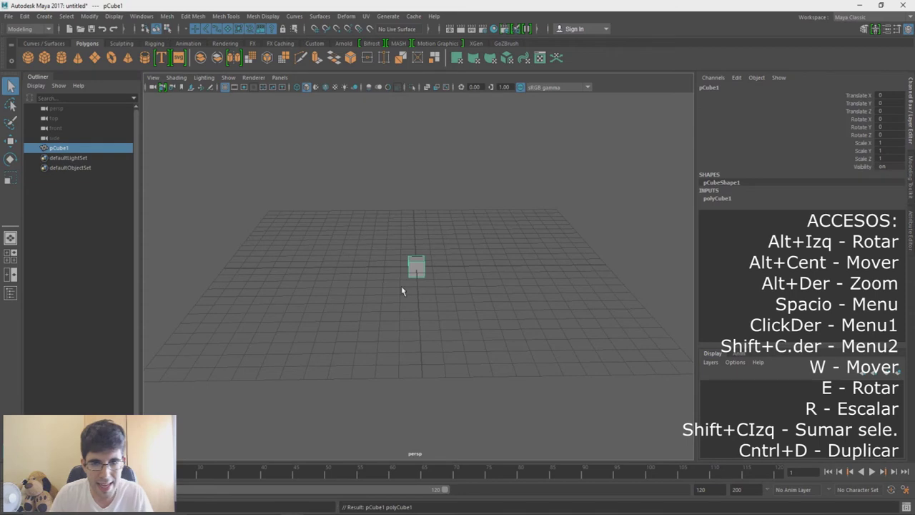
{"action": "mouse_move", "coordinate": [413, 266]}
{"action": "left_mouse_down", "text": "alt"}
{"action": "mouse_move", "coordinate": [466, 272]}
{"action": "mouse_move", "coordinate": [475, 286]}
{"action": "mouse_move", "coordinate": [448, 286]}
{"action": "left_mouse_up", "text": "alt"}
{"action": "scroll", "coordinate": [428, 282], "scroll_direction": "up", "scroll_amount": 3}
{"action": "scroll", "coordinate": [428, 283], "scroll_direction": "down", "scroll_amount": 1}
{"action": "scroll", "coordinate": [489, 283], "scroll_direction": "down", "scroll_amount": 3}
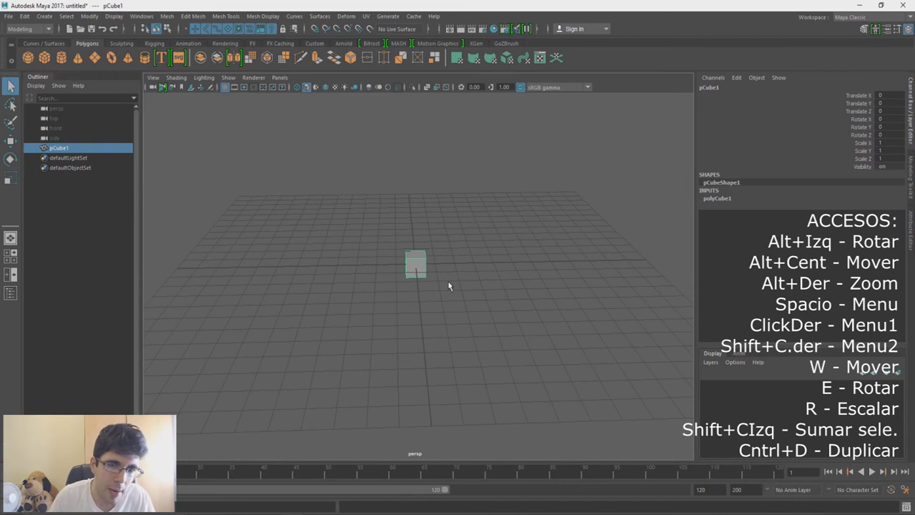
{"action": "left_click", "coordinate": [454, 281]}
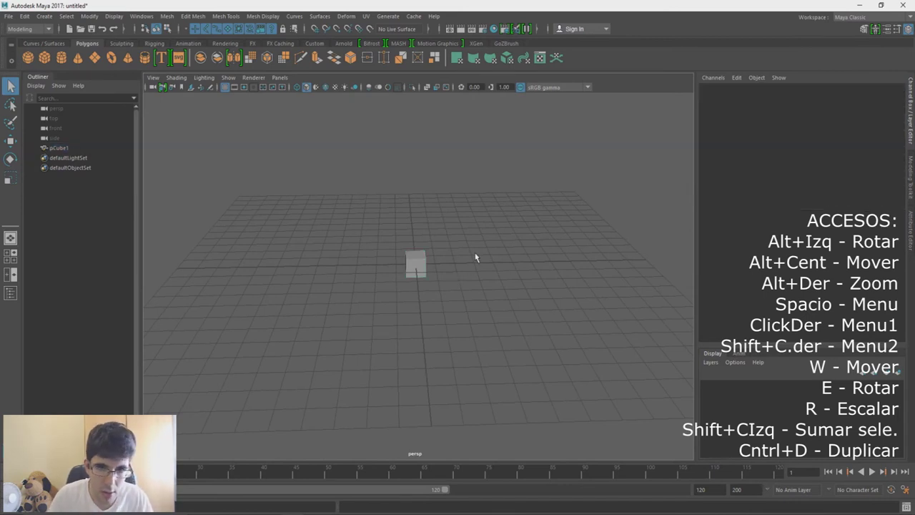
{"action": "right_click", "coordinate": [475, 253], "text": "shift"}
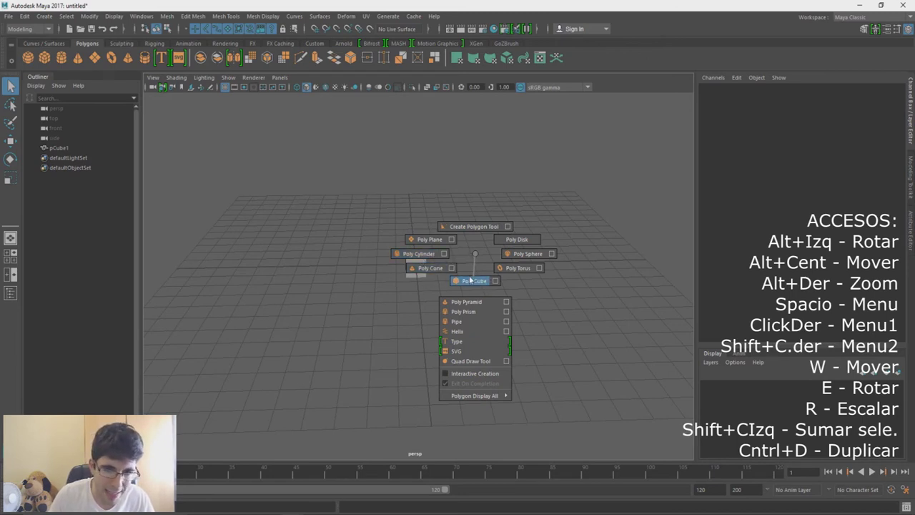
{"action": "left_click", "coordinate": [472, 266]}
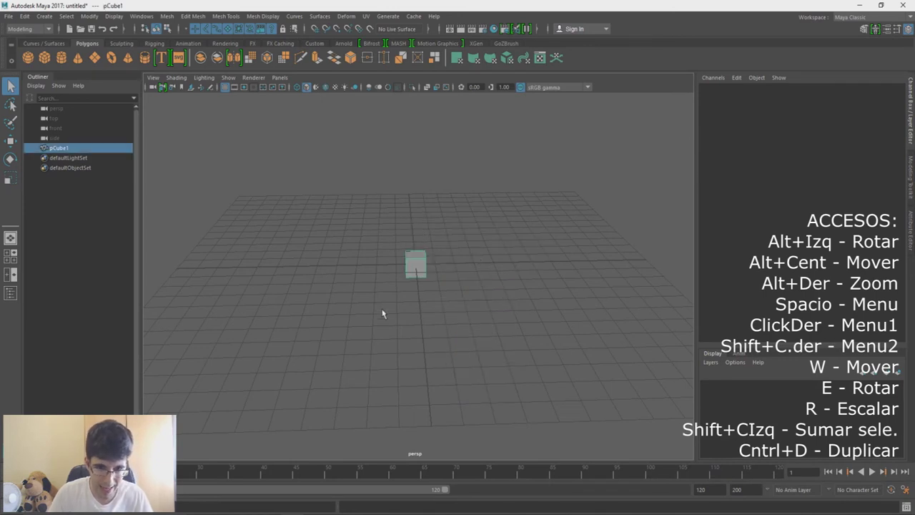
{"action": "key", "text": "Delete"}
{"action": "right_click_drag", "start_coordinate": [456, 255], "coordinate": [446, 284], "text": "shift"}
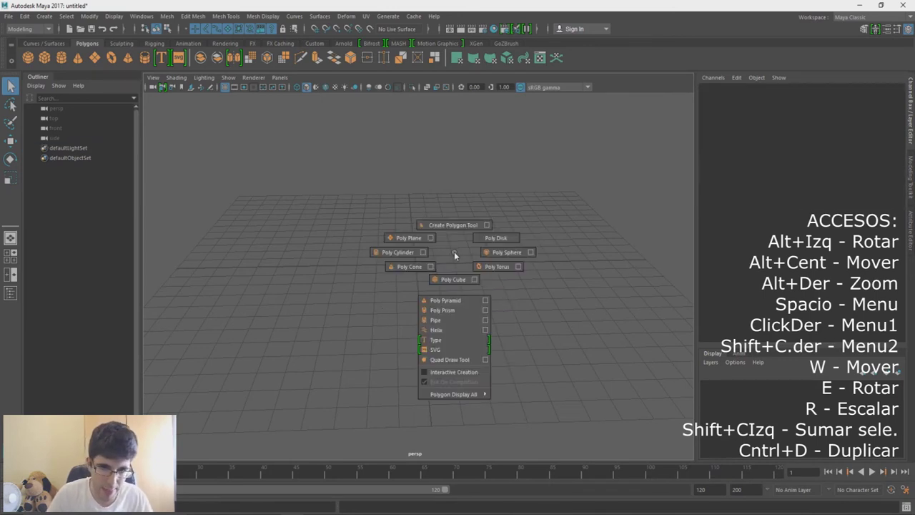
{"action": "left_click", "coordinate": [446, 283]}
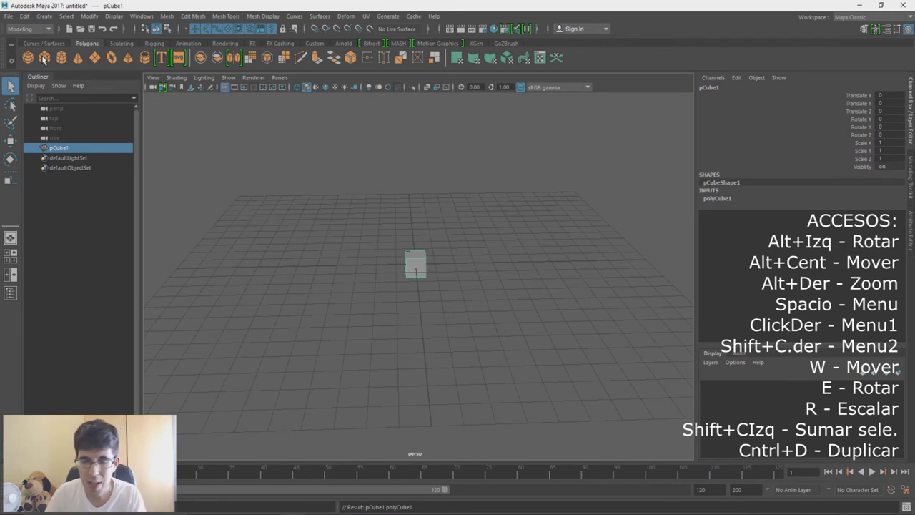
{"action": "key", "text": "Delete"}
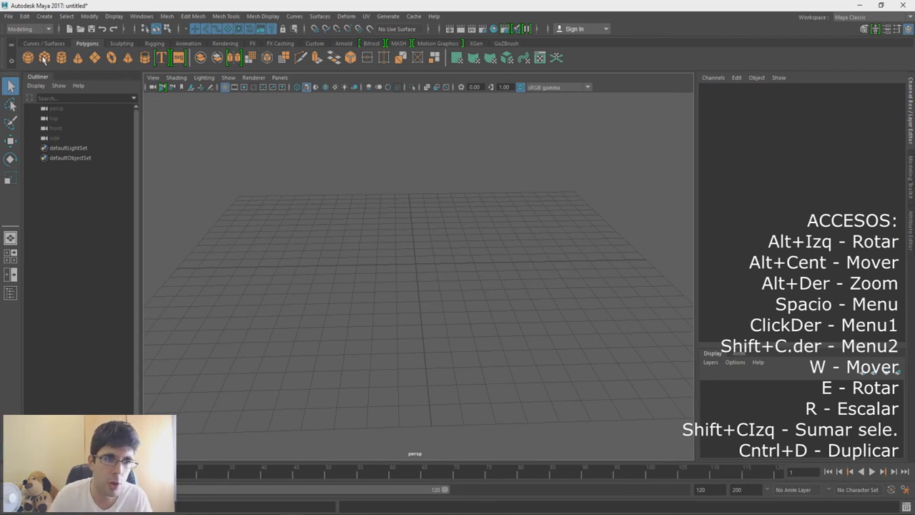
- Create the default polygon cone pCone1 at the grid origin
{"action": "left_click", "coordinate": [77, 58]}
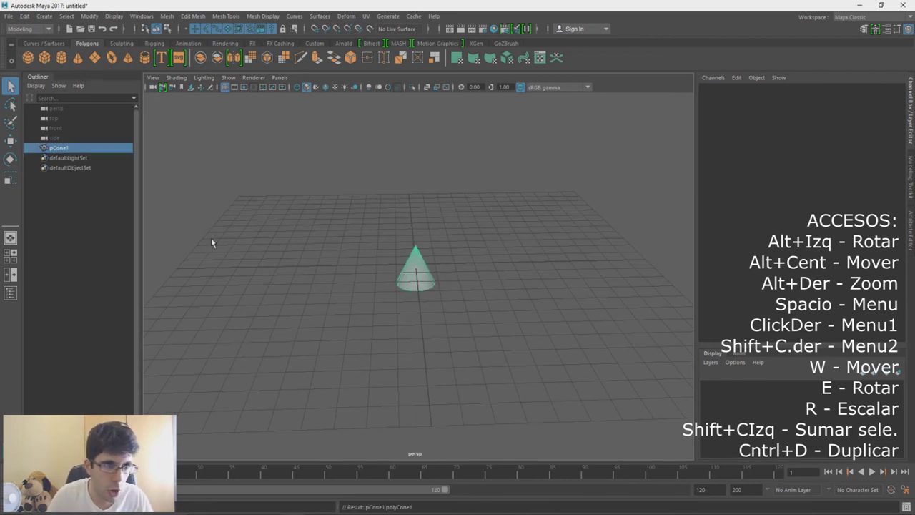
{"action": "mouse_move", "coordinate": [429, 274]}
{"action": "left_mouse_down", "text": "alt"}
{"action": "mouse_move", "coordinate": [472, 245]}
{"action": "mouse_move", "coordinate": [438, 271]}
{"action": "left_mouse_up", "text": "alt"}
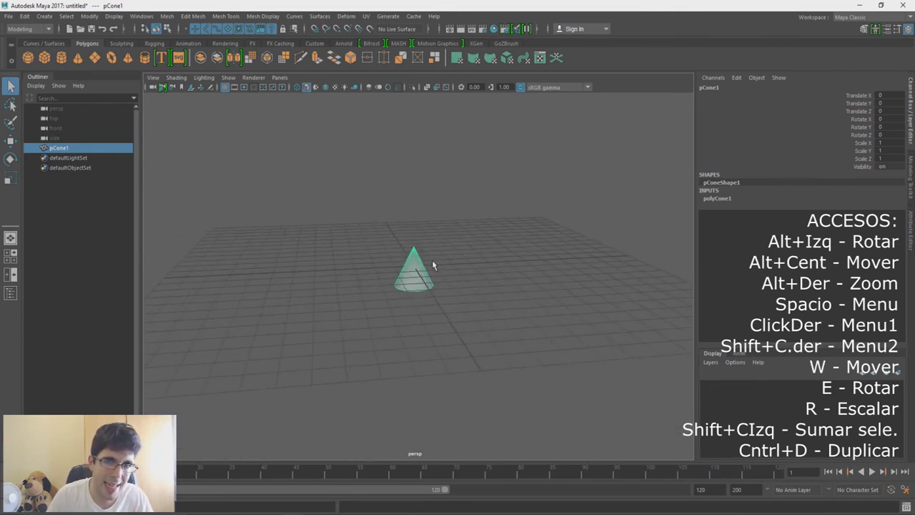
- Move pCone1 to rest just above the grid at Translate Y 1.185, X and Z at 0
{"action": "key", "text": "w"}
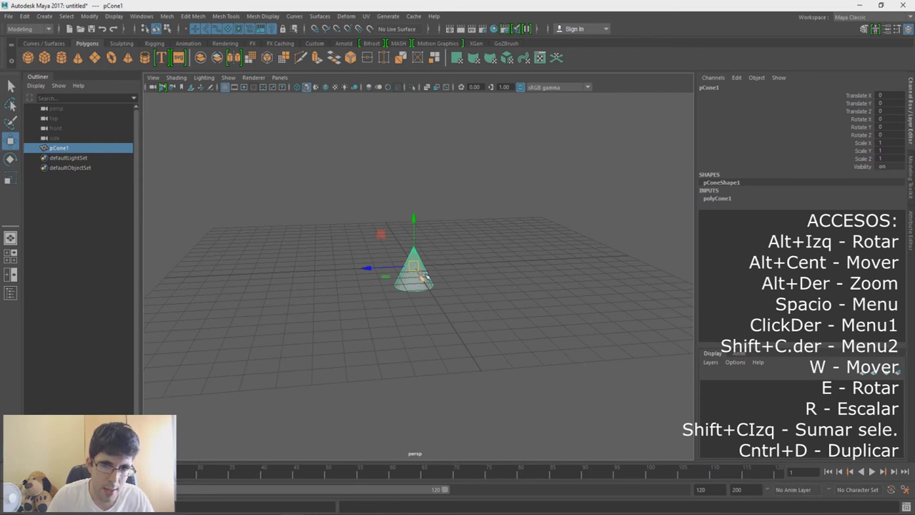
{"action": "left_click_drag", "start_coordinate": [426, 275], "coordinate": [412, 266], "text": "alt"}
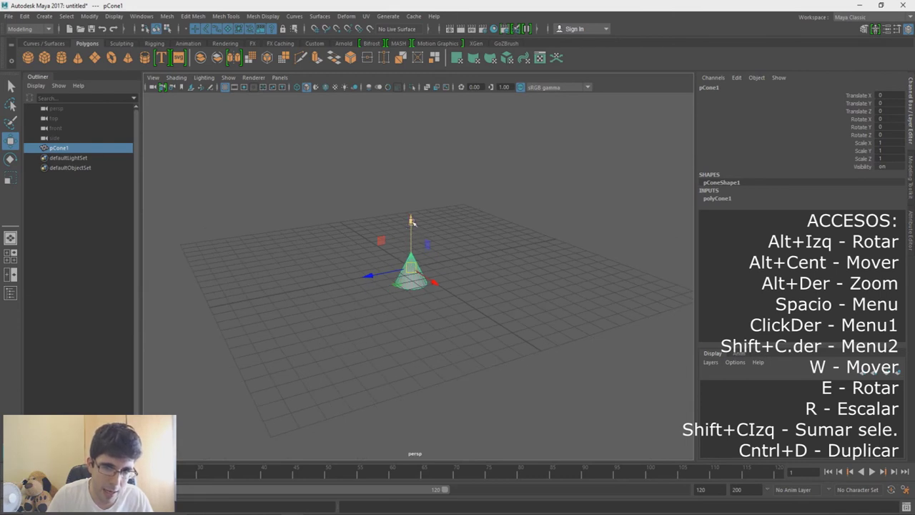
{"action": "left_click_drag", "start_coordinate": [411, 226], "coordinate": [411, 128]}
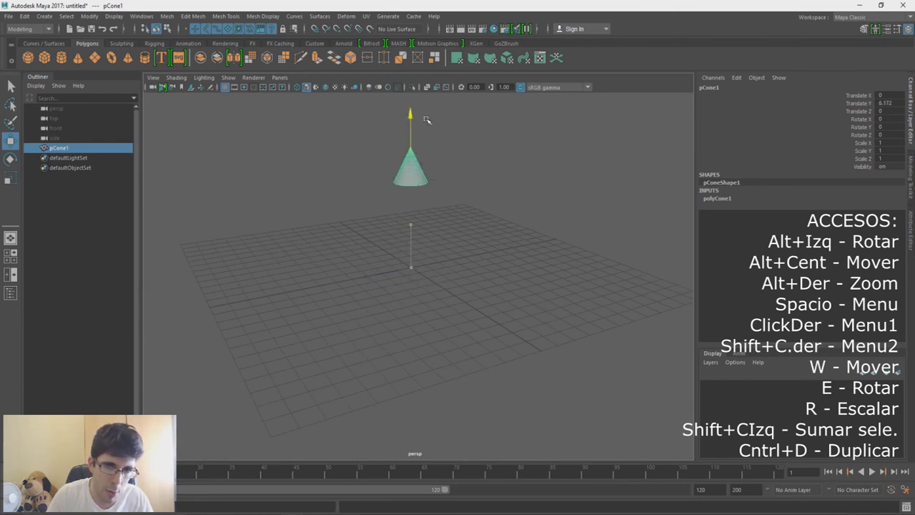
{"action": "left_click_drag", "start_coordinate": [511, 216], "coordinate": [622, 252]}
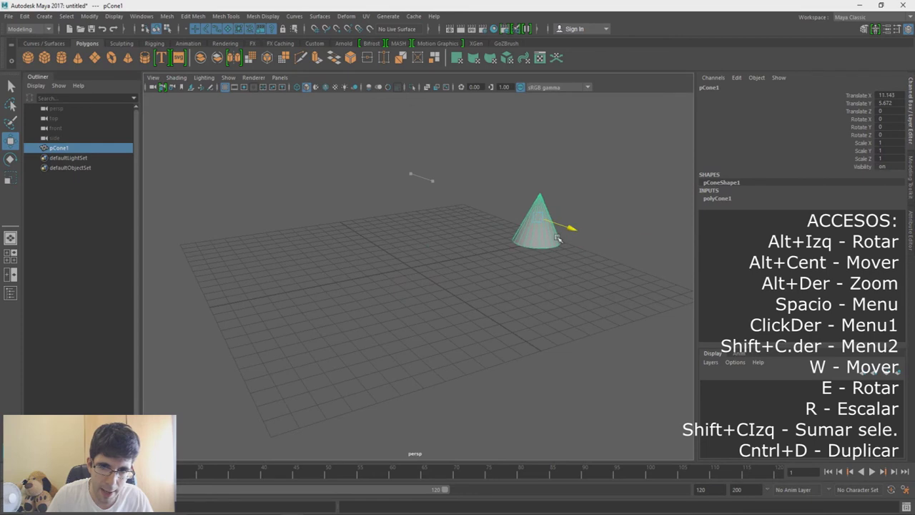
{"action": "key", "text": "ctrl+z"}
{"action": "key", "text": "ctrl+z"}
{"action": "key", "text": "ctrl+z"}
{"action": "key", "text": "ctrl+z"}
{"action": "mouse_move", "coordinate": [406, 141]}
{"action": "left_mouse_down"}
{"action": "mouse_move", "coordinate": [418, 217]}
{"action": "mouse_move", "coordinate": [411, 291]}
{"action": "mouse_move", "coordinate": [424, 253]}
{"action": "left_mouse_up"}
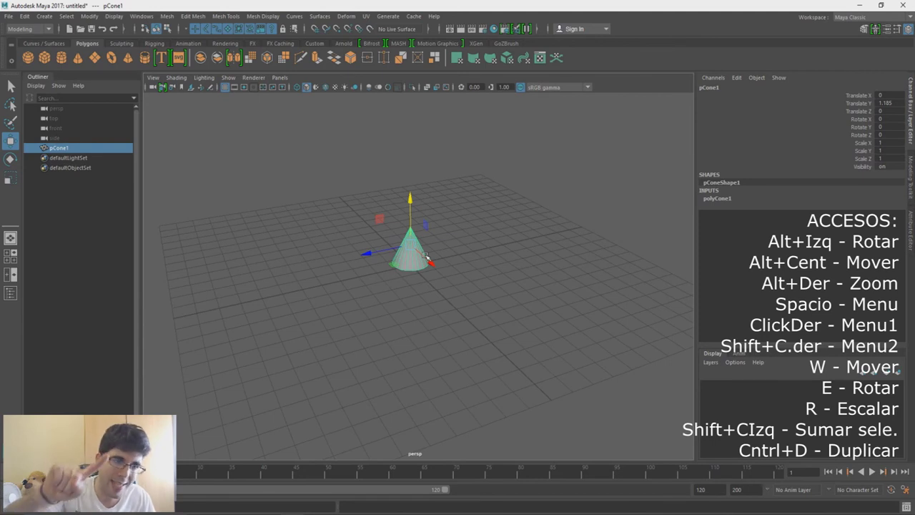
{"action": "key", "text": "e"}
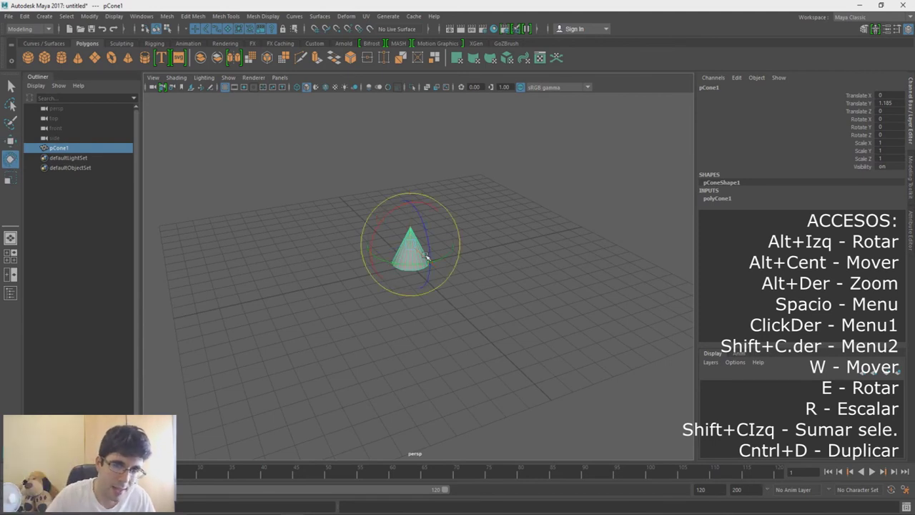
{"action": "left_click_drag", "start_coordinate": [405, 261], "coordinate": [435, 212], "text": "alt"}
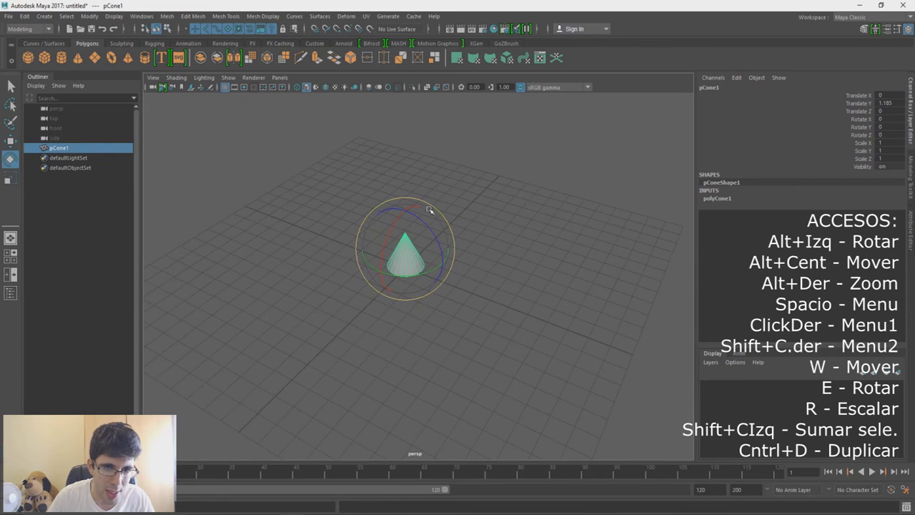
{"action": "key", "text": "w"}
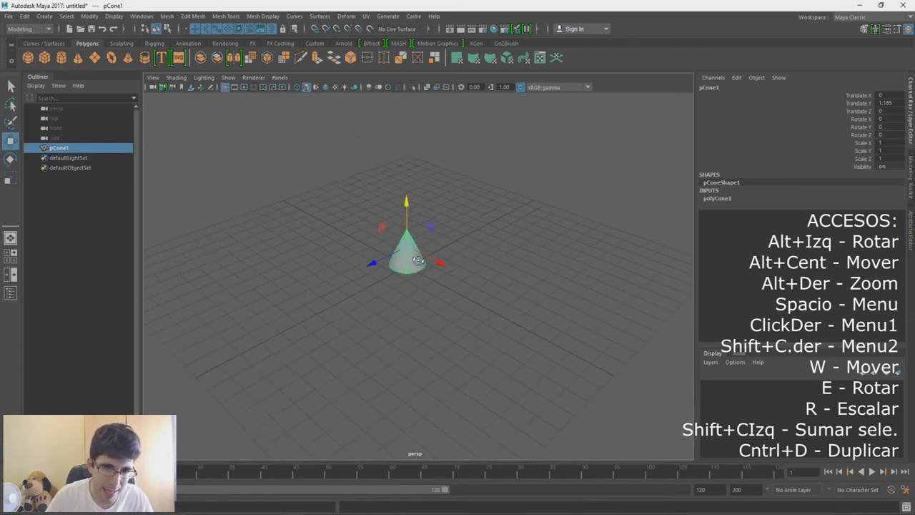
{"action": "left_click_drag", "start_coordinate": [406, 230], "coordinate": [379, 323], "text": "alt"}
{"action": "key", "text": "e"}
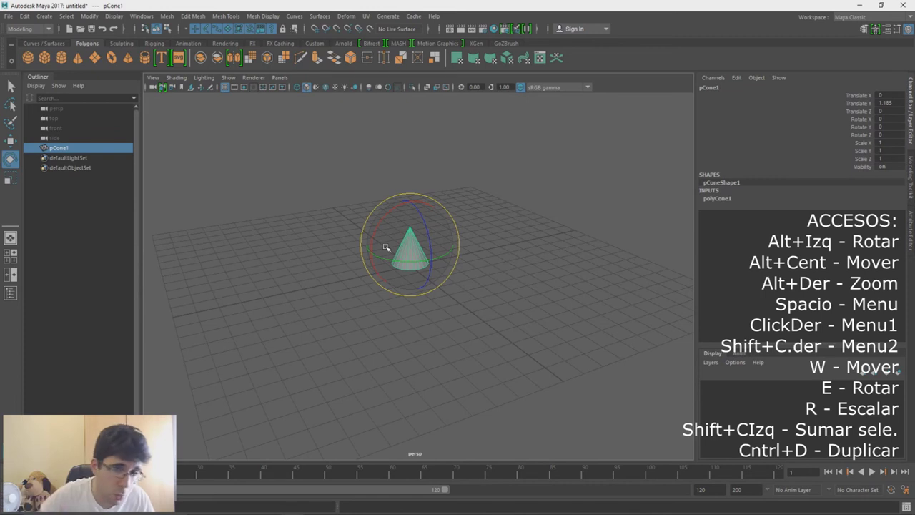
{"action": "left_click_drag", "start_coordinate": [385, 217], "coordinate": [433, 233]}
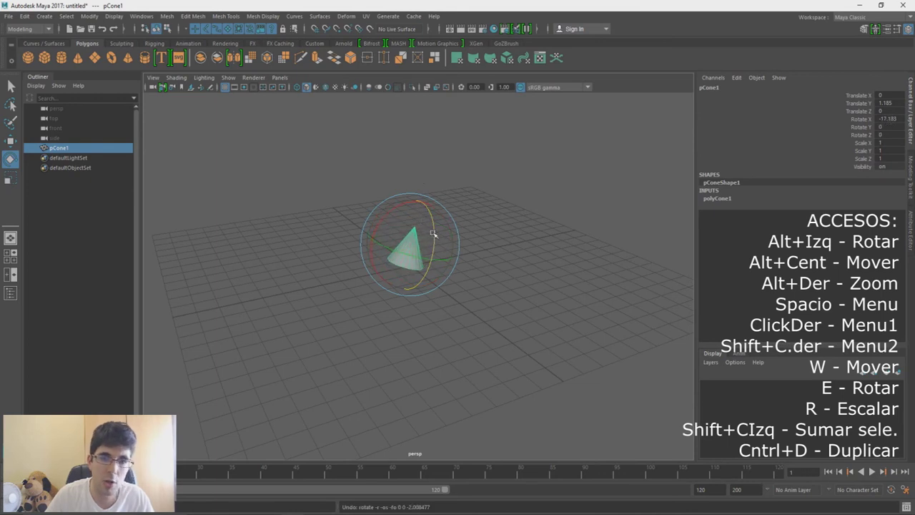
{"action": "key", "text": "ctrl+z"}
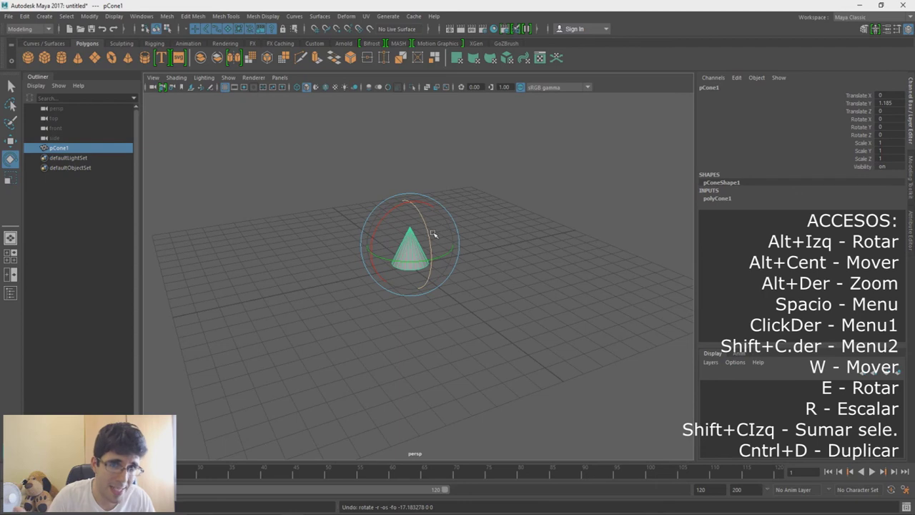
{"action": "key", "text": "r"}
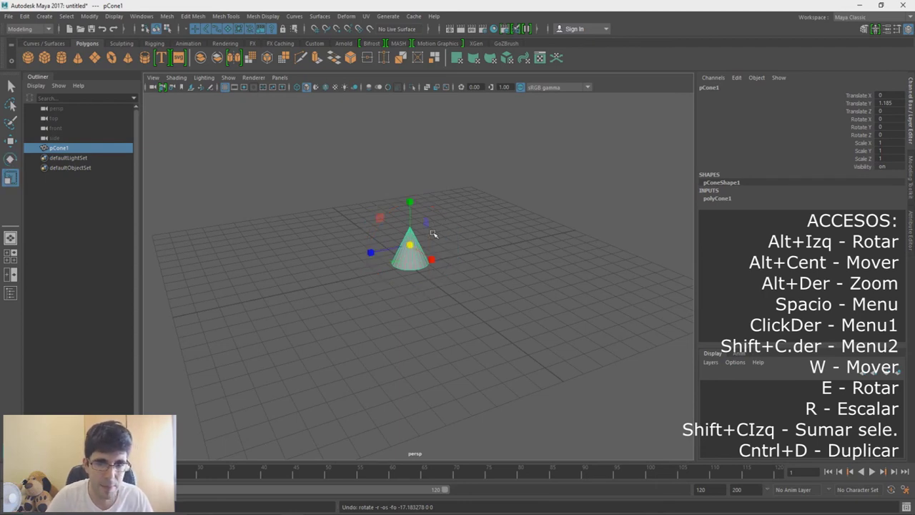
- Try stretching the cone along Y and X, undoing the non-uniform scales
{"action": "left_click_drag", "start_coordinate": [411, 245], "coordinate": [390, 246]}
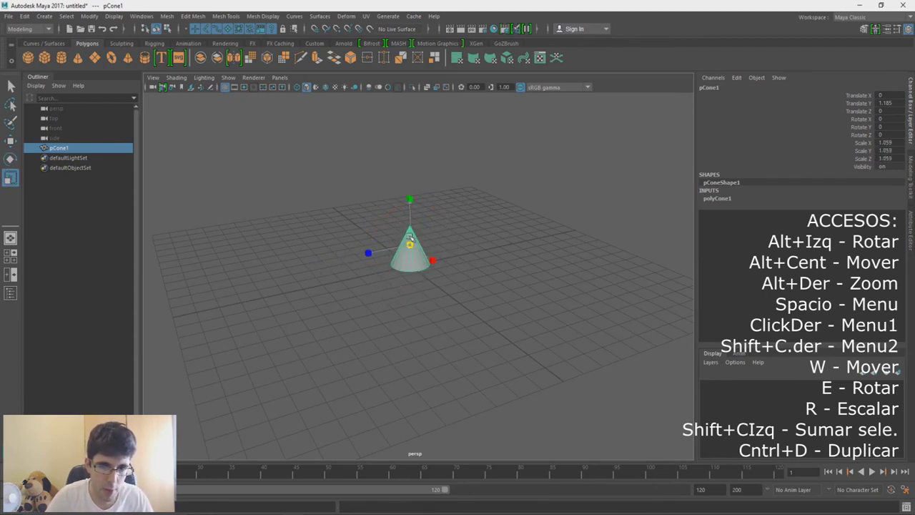
{"action": "mouse_move", "coordinate": [391, 246]}
{"action": "left_mouse_down"}
{"action": "mouse_move", "coordinate": [411, 202]}
{"action": "mouse_move", "coordinate": [405, 90]}
{"action": "mouse_move", "coordinate": [410, 203]}
{"action": "left_mouse_up"}
{"action": "mouse_move", "coordinate": [433, 258]}
{"action": "left_mouse_down"}
{"action": "mouse_move", "coordinate": [511, 315]}
{"action": "mouse_move", "coordinate": [476, 288]}
{"action": "left_mouse_up"}
{"action": "key", "text": "ctrl+z"}
{"action": "left_click_drag", "start_coordinate": [367, 255], "coordinate": [341, 259]}
{"action": "key", "text": "ctrl+z"}
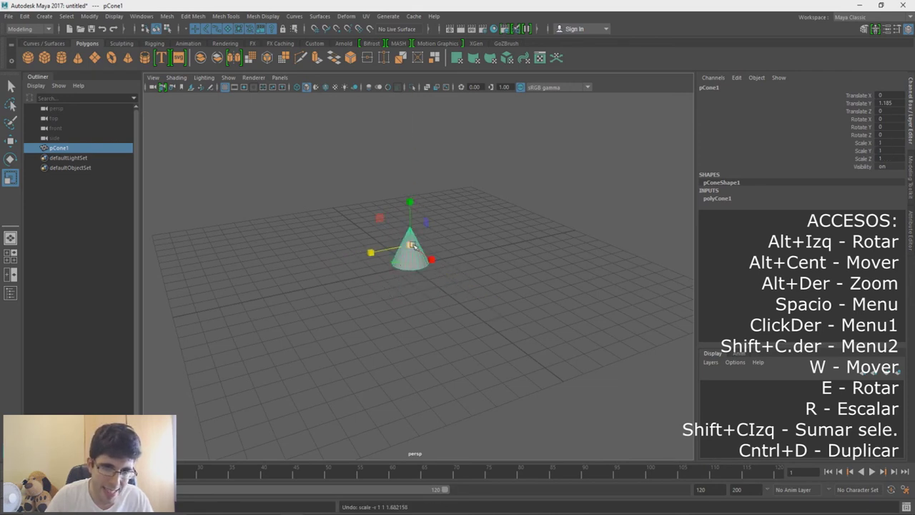
- Scale the cone uniformly to 2.137 and raise it to Translate Y 10.508
{"action": "left_click_drag", "start_coordinate": [410, 247], "coordinate": [423, 256]}
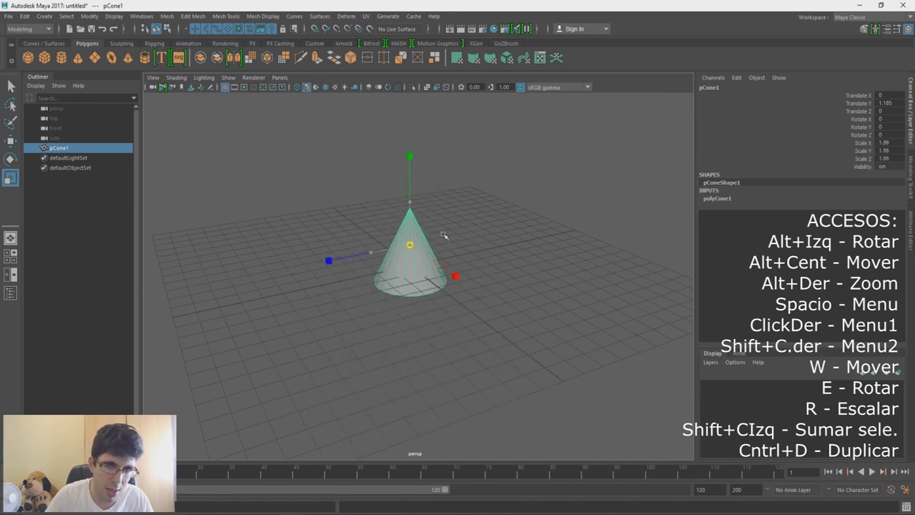
{"action": "left_click_drag", "start_coordinate": [423, 256], "coordinate": [442, 243]}
{"action": "key", "text": "ctrl+z"}
{"action": "key", "text": "ctrl+z"}
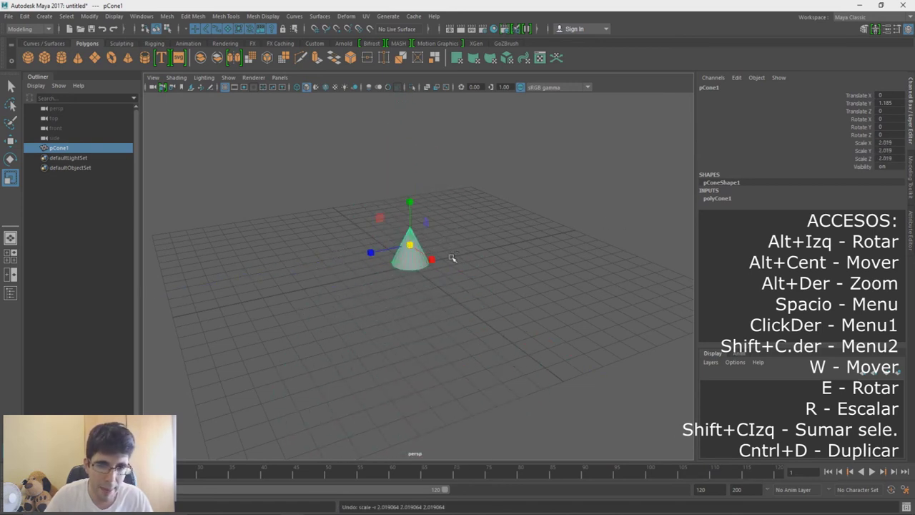
{"action": "mouse_move", "coordinate": [411, 247]}
{"action": "left_mouse_down"}
{"action": "mouse_move", "coordinate": [432, 240]}
{"action": "mouse_move", "coordinate": [420, 271]}
{"action": "left_mouse_up"}
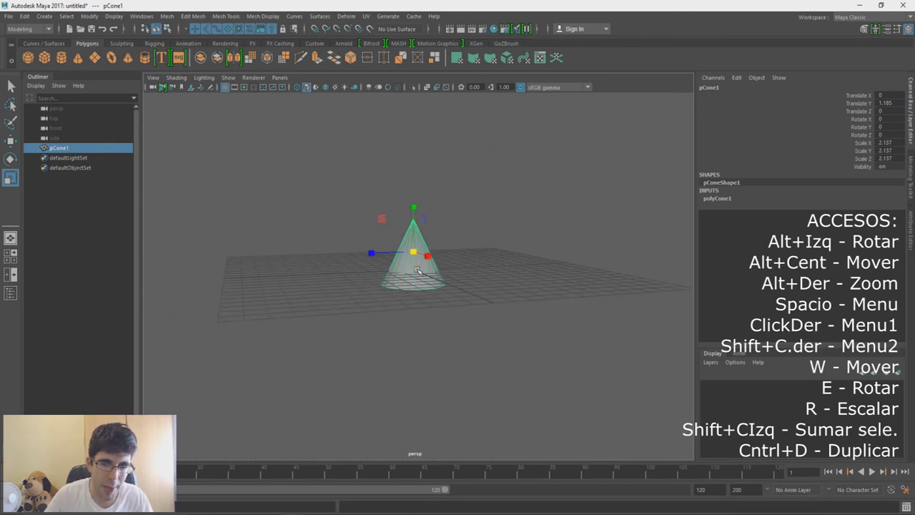
{"action": "key", "text": "w"}
{"action": "left_click_drag", "start_coordinate": [413, 227], "coordinate": [411, 102]}
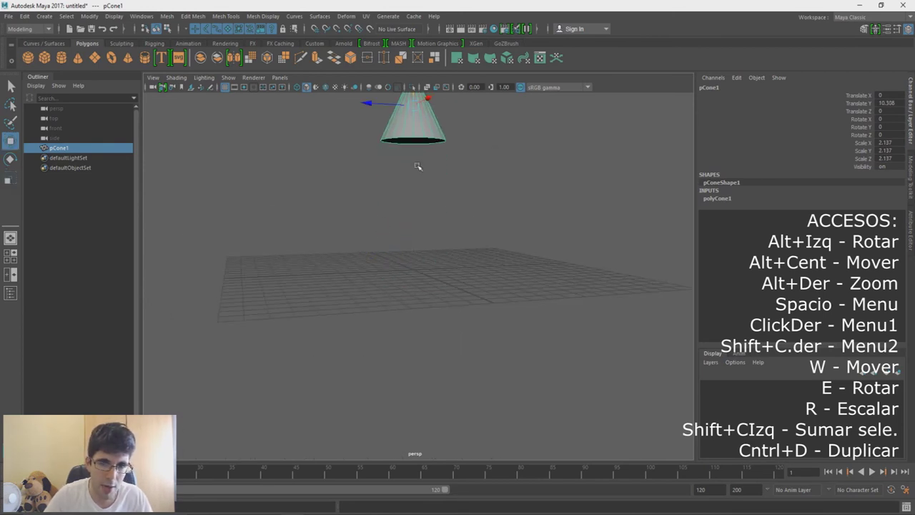
- Add a cylinder, widen it and lift it up beneath the cone
{"action": "left_click_drag", "start_coordinate": [394, 169], "coordinate": [434, 312], "text": "alt"}
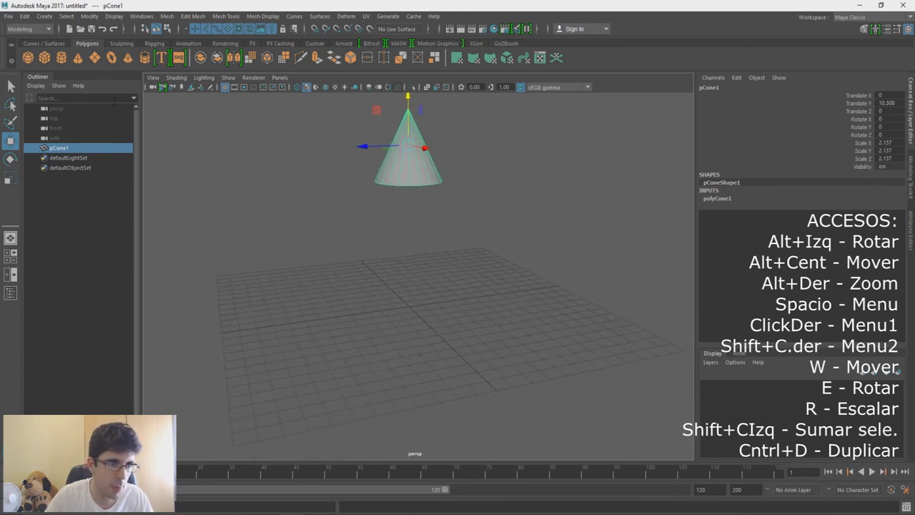
{"action": "left_click", "coordinate": [61, 57]}
{"action": "key", "text": "r"}
{"action": "mouse_move", "coordinate": [409, 307]}
{"action": "left_mouse_down"}
{"action": "mouse_move", "coordinate": [416, 247]}
{"action": "mouse_move", "coordinate": [408, 207]}
{"action": "left_mouse_up"}
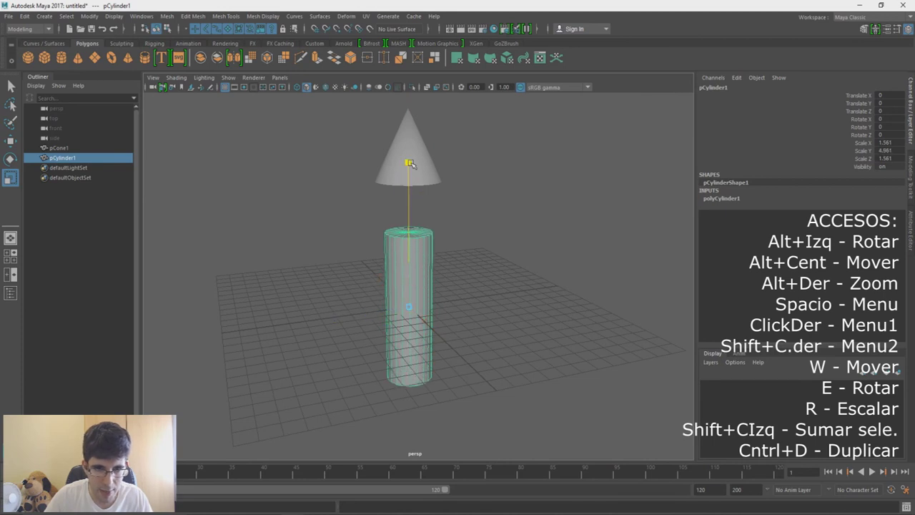
{"action": "key", "text": "w"}
{"action": "mouse_move", "coordinate": [404, 278]}
{"action": "left_mouse_down"}
{"action": "mouse_move", "coordinate": [406, 216]}
{"action": "mouse_move", "coordinate": [419, 201]}
{"action": "left_mouse_up"}
- Select the cone and cylinder together and orbit around the tower
{"action": "left_click", "coordinate": [450, 160]}
{"action": "mouse_move", "coordinate": [450, 159]}
{"action": "left_mouse_down", "text": "alt"}
{"action": "mouse_move", "coordinate": [479, 194]}
{"action": "mouse_move", "coordinate": [570, 198]}
{"action": "mouse_move", "coordinate": [418, 166]}
{"action": "left_mouse_up", "text": "alt"}
{"action": "left_click", "coordinate": [418, 166]}
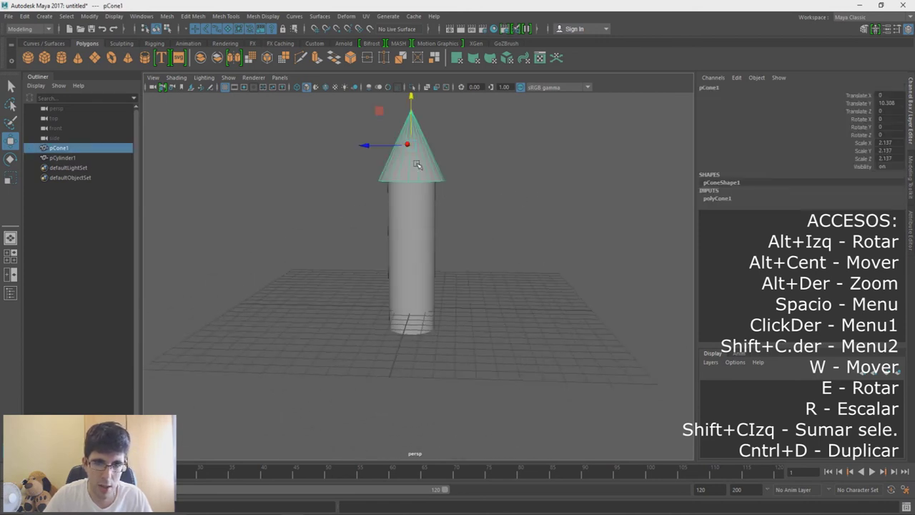
{"action": "left_click", "coordinate": [427, 231], "text": "shift"}
{"action": "right_click_drag", "start_coordinate": [427, 231], "coordinate": [402, 200], "text": "alt"}
{"action": "left_click_drag", "start_coordinate": [403, 200], "coordinate": [392, 247], "text": "alt"}
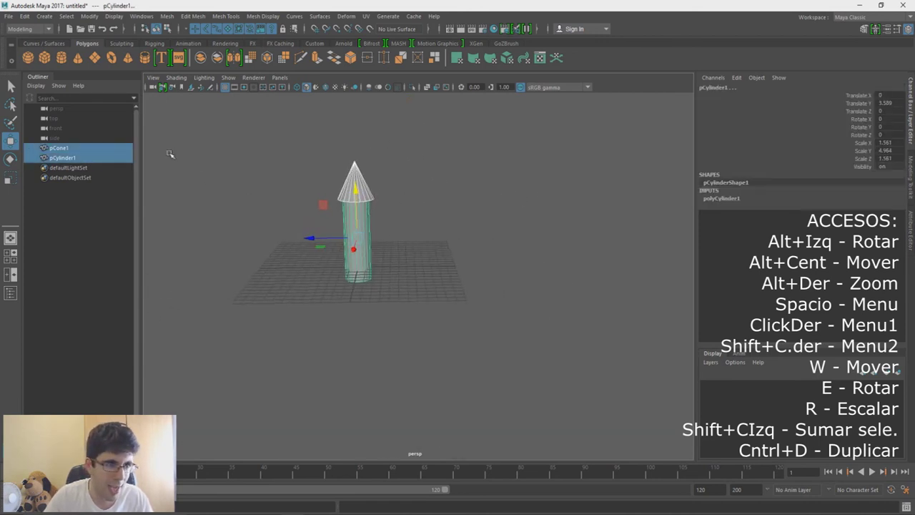
- Add a cube at the origin and slide it out from the tower along Z
{"action": "left_click", "coordinate": [46, 59]}
{"action": "mouse_move", "coordinate": [418, 249]}
{"action": "left_mouse_down", "text": "alt"}
{"action": "mouse_move", "coordinate": [371, 250]}
{"action": "mouse_move", "coordinate": [384, 259]}
{"action": "mouse_move", "coordinate": [233, 204]}
{"action": "left_mouse_up", "text": "alt"}
{"action": "key", "text": "r"}
- Stretch the cube along Z and Y into a long, taller wall
{"action": "left_click_drag", "start_coordinate": [2, 161], "coordinate": [4, 161]}
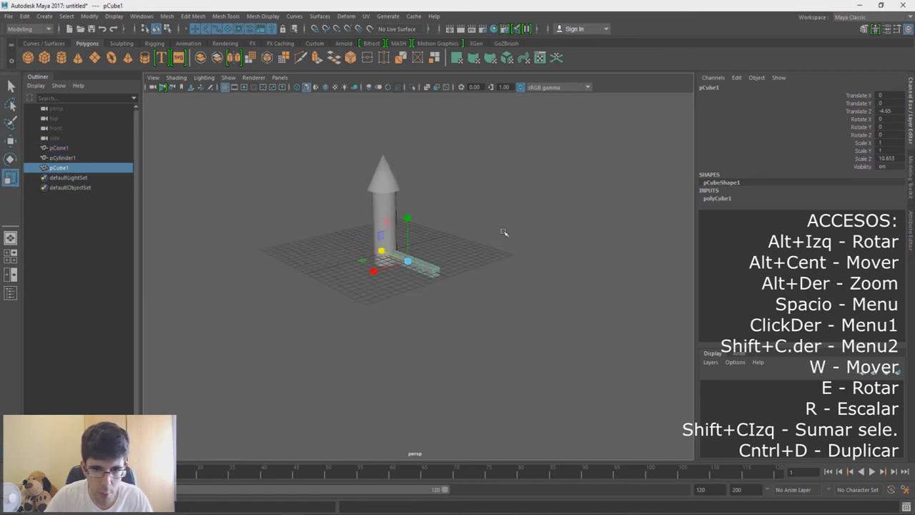
{"action": "left_click_drag", "start_coordinate": [408, 218], "coordinate": [406, 147]}
{"action": "key", "text": "w"}
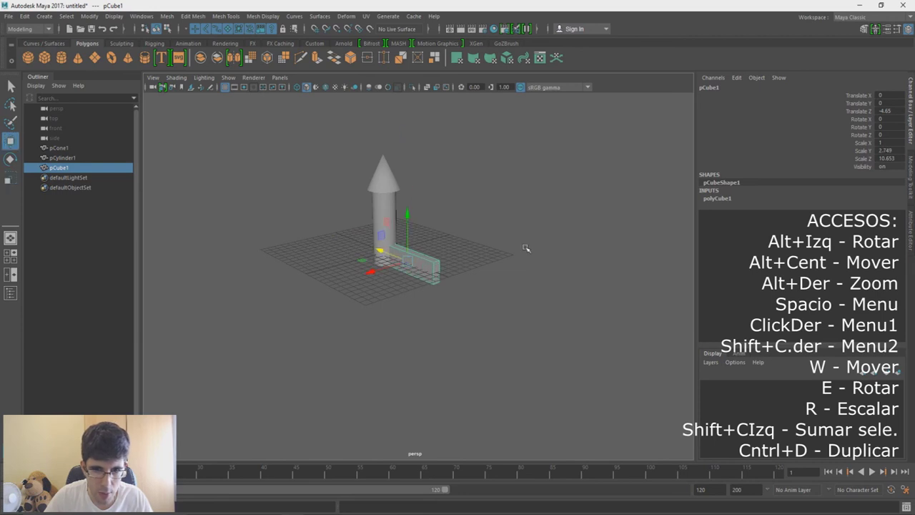
{"action": "left_click_drag", "start_coordinate": [420, 239], "coordinate": [484, 261], "text": "alt"}
- Select the tower's cone and cylinder together, zooming in close on the tower
{"action": "left_click", "coordinate": [484, 261]}
{"action": "left_click", "coordinate": [371, 197]}
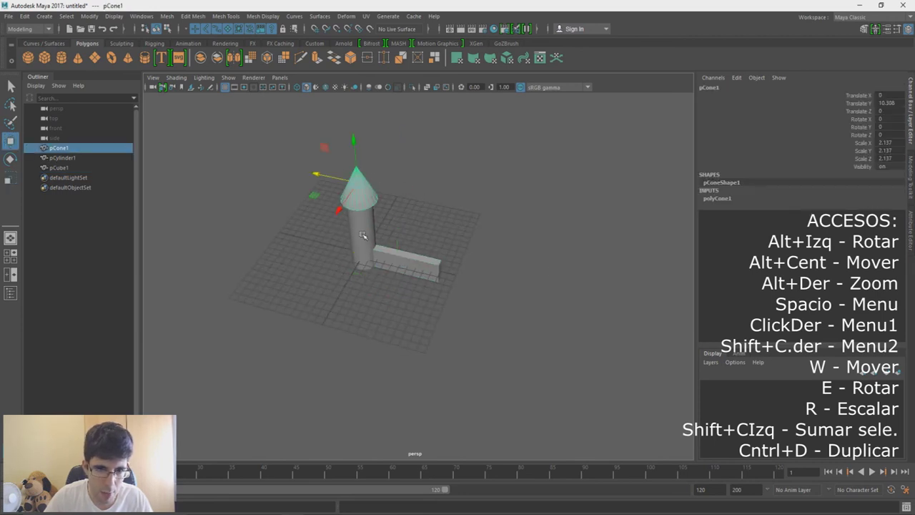
{"action": "left_click", "coordinate": [364, 236], "text": "shift"}
{"action": "mouse_move", "coordinate": [398, 213]}
{"action": "right_mouse_down", "text": "alt"}
{"action": "mouse_move", "coordinate": [442, 367]}
{"action": "mouse_move", "coordinate": [448, 197]}
{"action": "right_mouse_up", "text": "alt"}
{"action": "left_click", "coordinate": [350, 143]}
{"action": "left_click", "coordinate": [406, 163]}
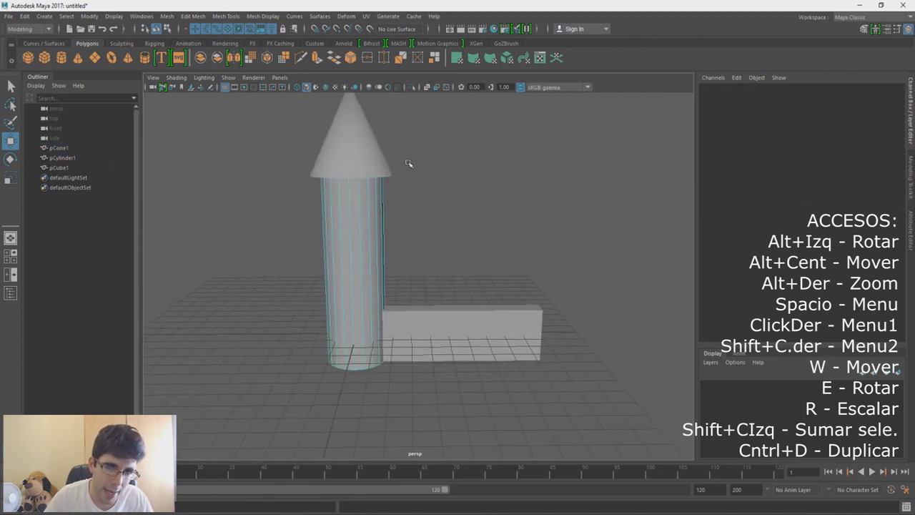
{"action": "right_click", "coordinate": [476, 154]}
{"action": "left_click", "coordinate": [354, 235]}
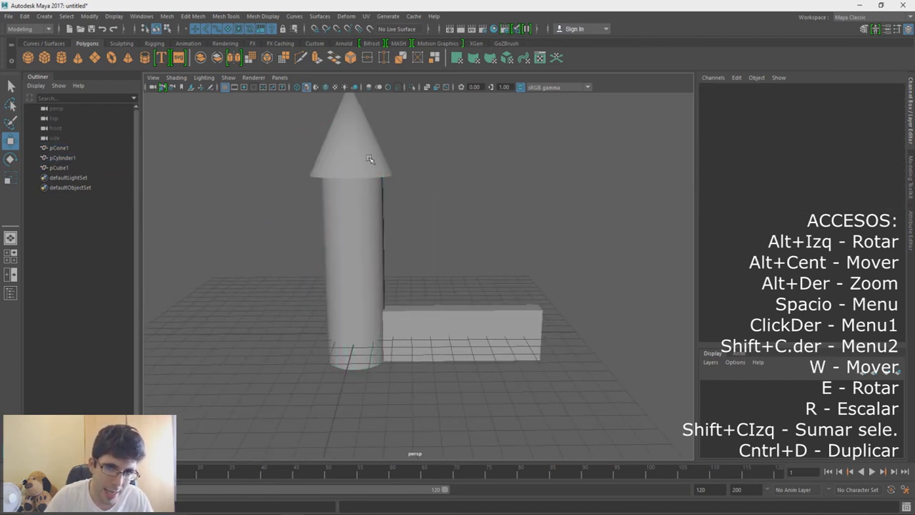
{"action": "left_click", "coordinate": [373, 139]}
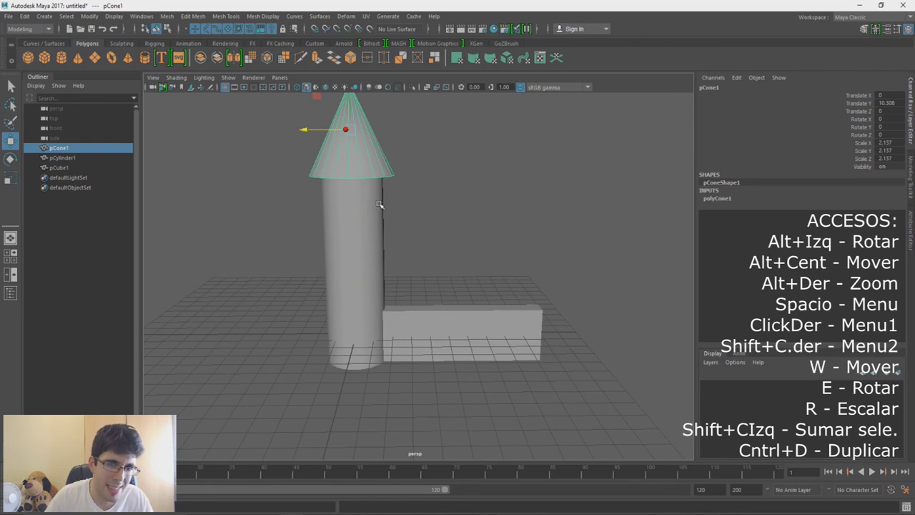
{"action": "left_click", "coordinate": [369, 229], "text": "shift"}
{"action": "left_click_drag", "start_coordinate": [442, 254], "coordinate": [418, 183], "text": "alt"}
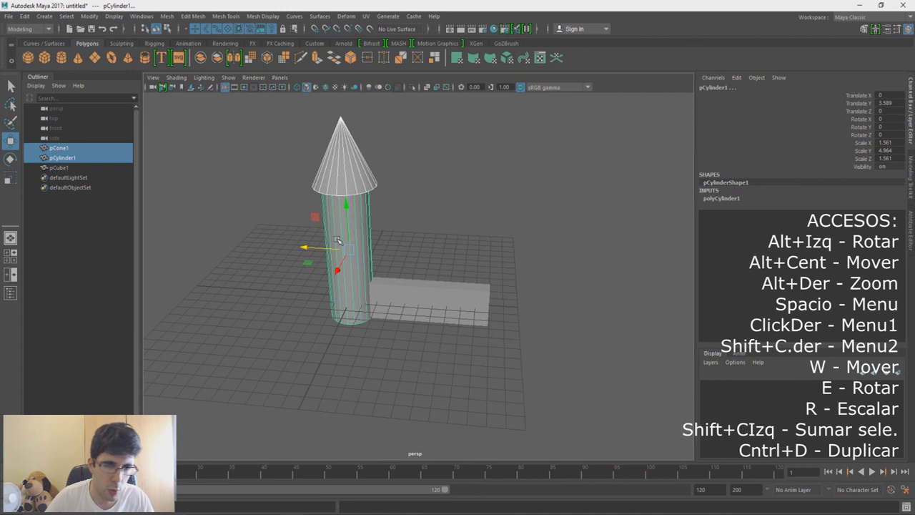
- Copy the cone-topped tower to the wall's far end, then copy both towers and the wall across along X
{"action": "key", "text": "ctrl+d"}
{"action": "left_click_drag", "start_coordinate": [319, 249], "coordinate": [397, 286]}
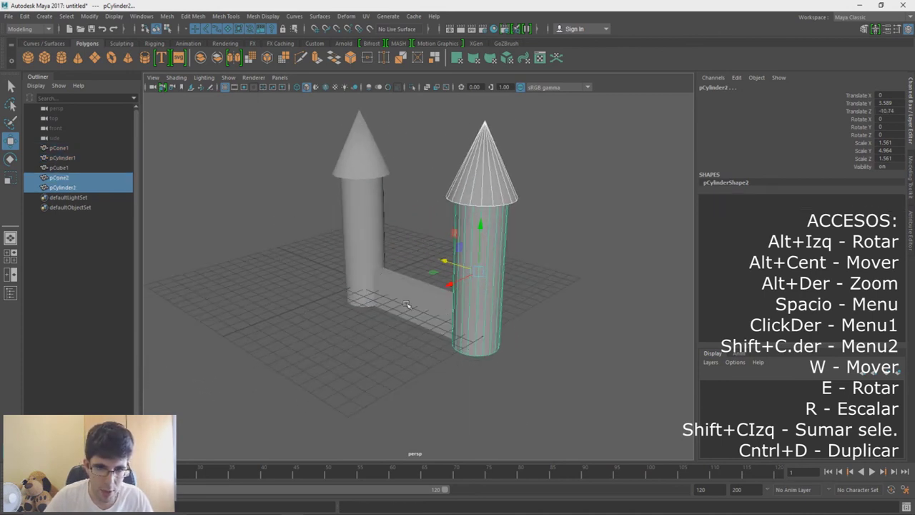
{"action": "left_click", "coordinate": [406, 305], "text": "shift"}
{"action": "left_click", "coordinate": [370, 274], "text": "shift"}
{"action": "left_click", "coordinate": [369, 170], "text": "shift"}
{"action": "mouse_move", "coordinate": [369, 170]}
{"action": "left_mouse_down", "text": "alt"}
{"action": "mouse_move", "coordinate": [378, 230]}
{"action": "mouse_move", "coordinate": [375, 178]}
{"action": "left_mouse_up", "text": "alt"}
{"action": "key", "text": "ctrl+d"}
{"action": "left_click_drag", "start_coordinate": [371, 134], "coordinate": [493, 132]}
- Duplicate a wall, turn it crosswise between the front towers, and copy it for the opposite side
{"action": "left_click", "coordinate": [536, 279]}
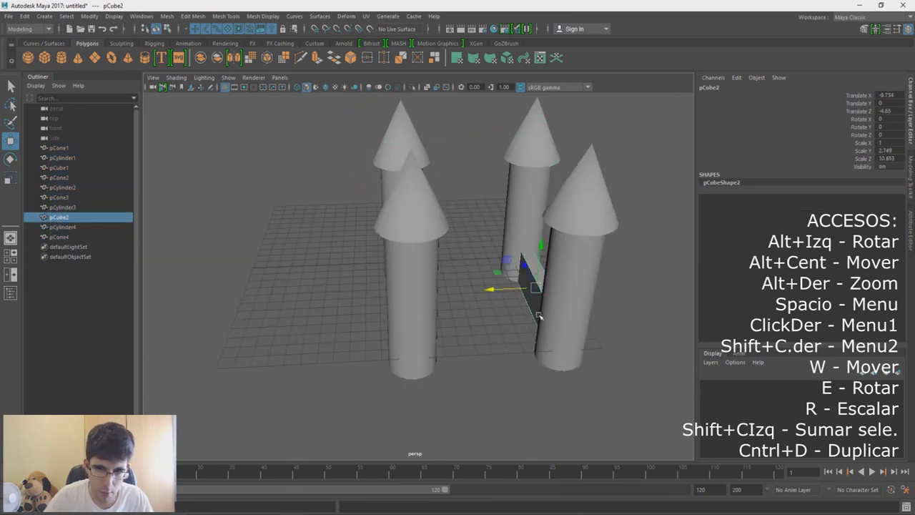
{"action": "key", "text": "e"}
{"action": "key", "text": "ctrl+d"}
{"action": "left_click_drag", "start_coordinate": [539, 315], "coordinate": [466, 304]}
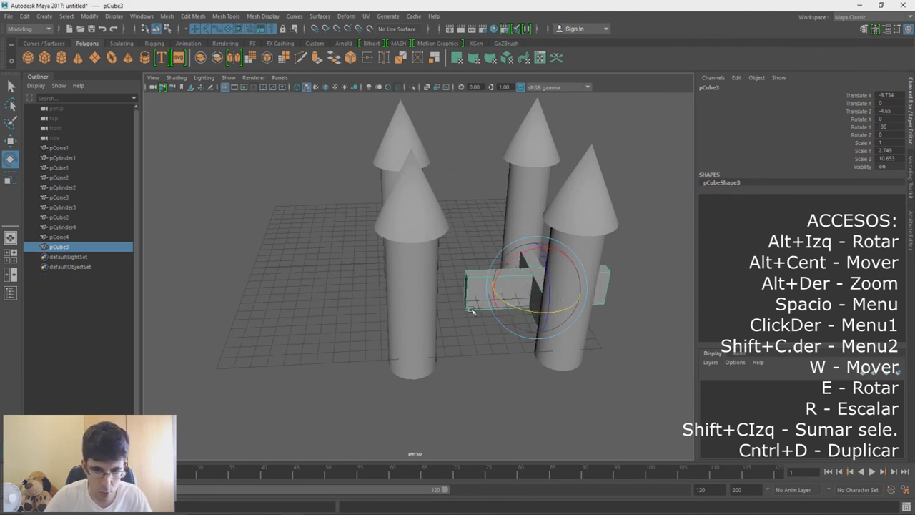
{"action": "key", "text": "w"}
{"action": "mouse_move", "coordinate": [501, 273]}
{"action": "left_mouse_down"}
{"action": "mouse_move", "coordinate": [490, 336]}
{"action": "mouse_move", "coordinate": [548, 366]}
{"action": "mouse_move", "coordinate": [472, 271]}
{"action": "mouse_move", "coordinate": [367, 255]}
{"action": "mouse_move", "coordinate": [306, 258]}
{"action": "mouse_move", "coordinate": [370, 271]}
{"action": "mouse_move", "coordinate": [634, 117]}
{"action": "left_mouse_up"}
{"action": "key", "text": "ctrl+d"}
- Select the whole castle and centre it on the grid
{"action": "left_click_drag", "start_coordinate": [633, 117], "coordinate": [296, 408]}
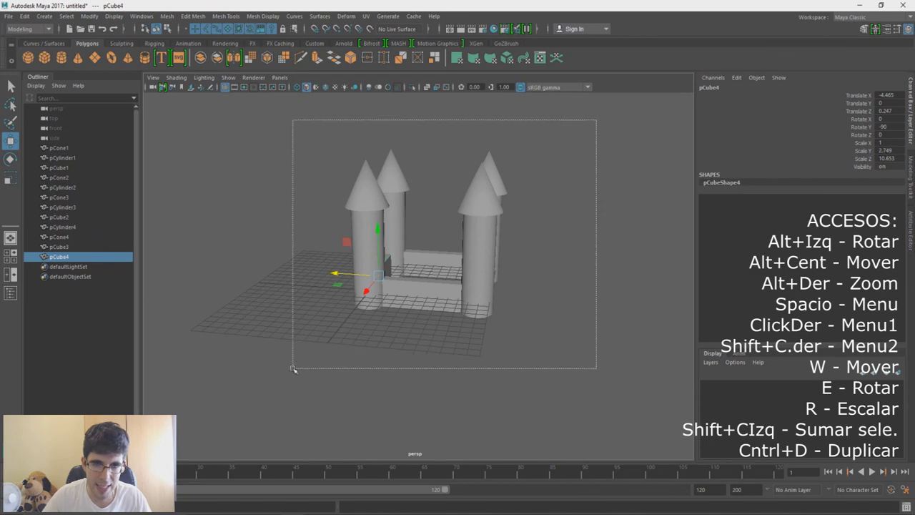
{"action": "middle_click_drag", "start_coordinate": [334, 147], "coordinate": [276, 133]}
{"action": "left_click_drag", "start_coordinate": [276, 133], "coordinate": [354, 167], "text": "alt"}
{"action": "middle_click_drag", "start_coordinate": [354, 167], "coordinate": [251, 159]}
{"action": "mouse_move", "coordinate": [251, 159]}
{"action": "left_mouse_down", "text": "alt"}
{"action": "mouse_move", "coordinate": [376, 223]}
{"action": "mouse_move", "coordinate": [470, 286]}
{"action": "left_mouse_up", "text": "alt"}
{"action": "left_click", "coordinate": [375, 223]}
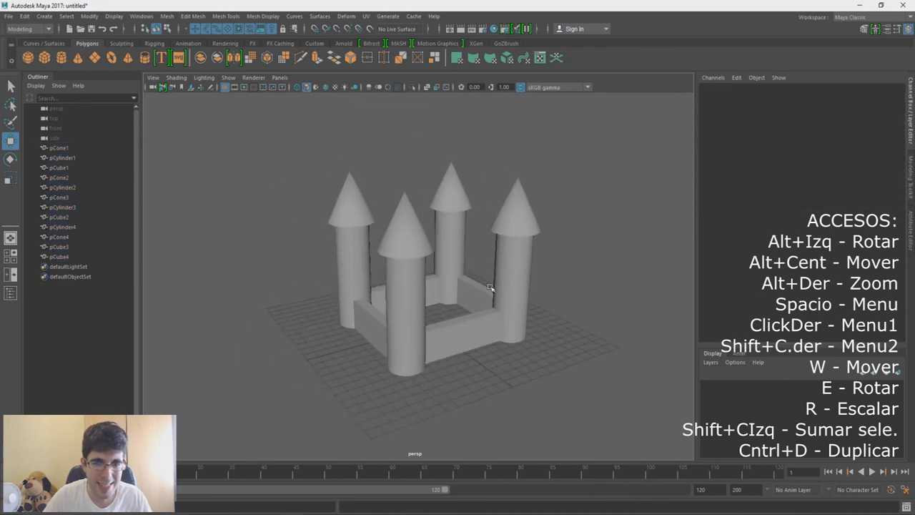
{"action": "mouse_move", "coordinate": [469, 286]}
{"action": "right_mouse_down", "text": "alt"}
{"action": "mouse_move", "coordinate": [485, 328]}
{"action": "mouse_move", "coordinate": [483, 244]}
{"action": "right_mouse_up", "text": "alt"}
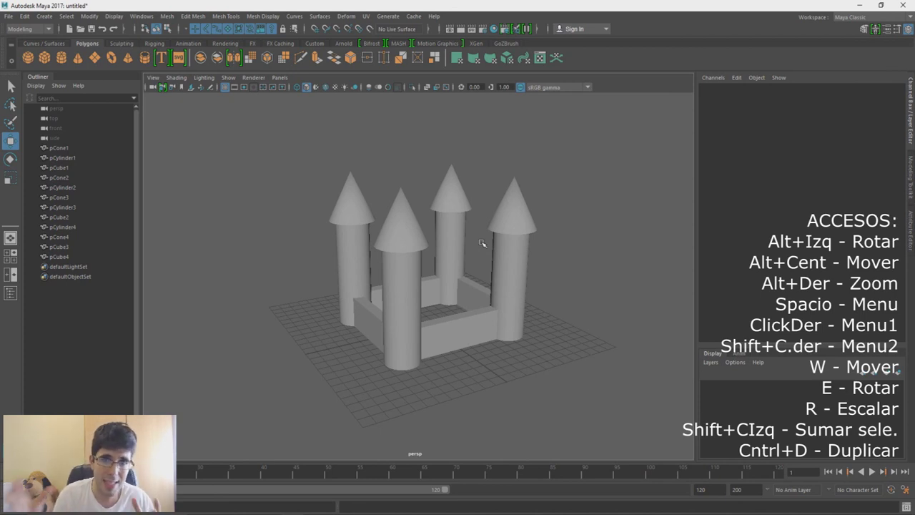
{"action": "left_click", "coordinate": [60, 148]}
- Identify the castle pieces in the Outliner, then rename pCone1 to 'tupe'
{"action": "left_click", "coordinate": [60, 157]}
{"action": "left_click", "coordinate": [61, 167]}
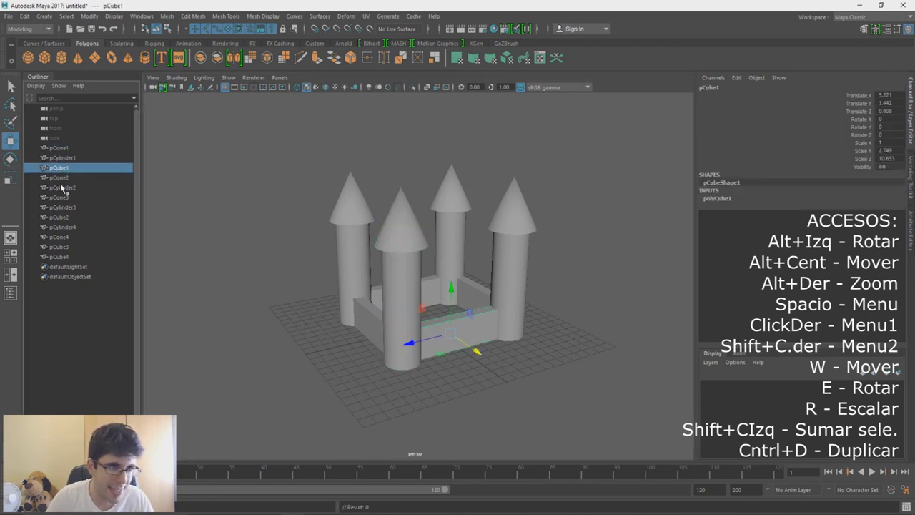
{"action": "left_click", "coordinate": [61, 178]}
{"action": "left_click", "coordinate": [62, 188]}
{"action": "left_click", "coordinate": [62, 197]}
{"action": "left_click", "coordinate": [61, 217]}
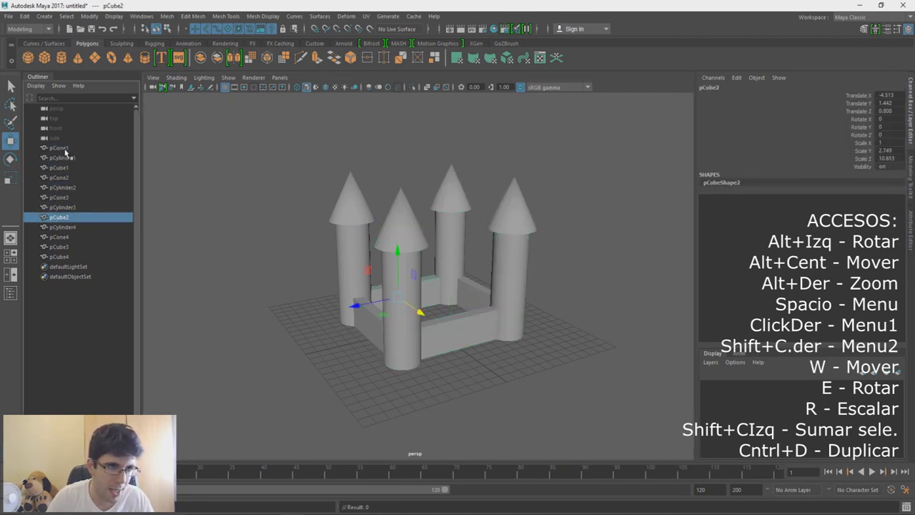
{"action": "left_click", "coordinate": [63, 148]}
{"action": "double_click", "coordinate": [63, 148]}
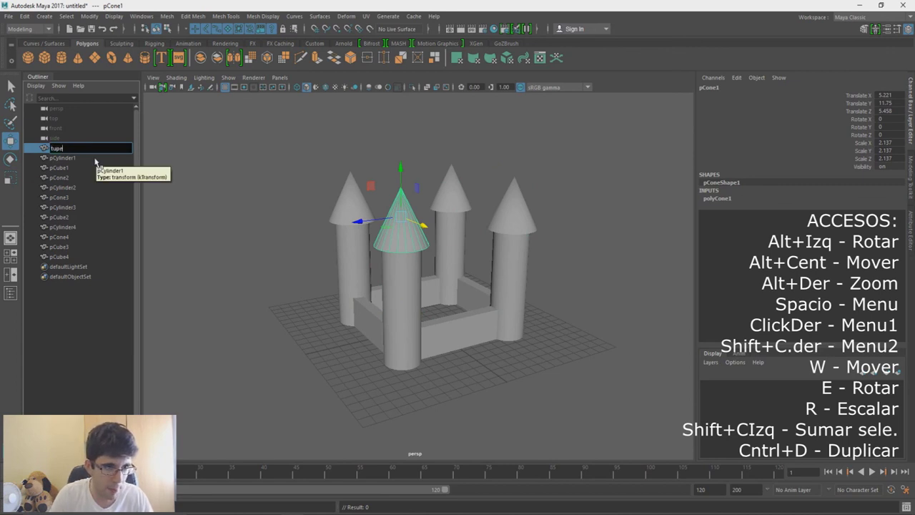
{"action": "key", "text": "Return"}
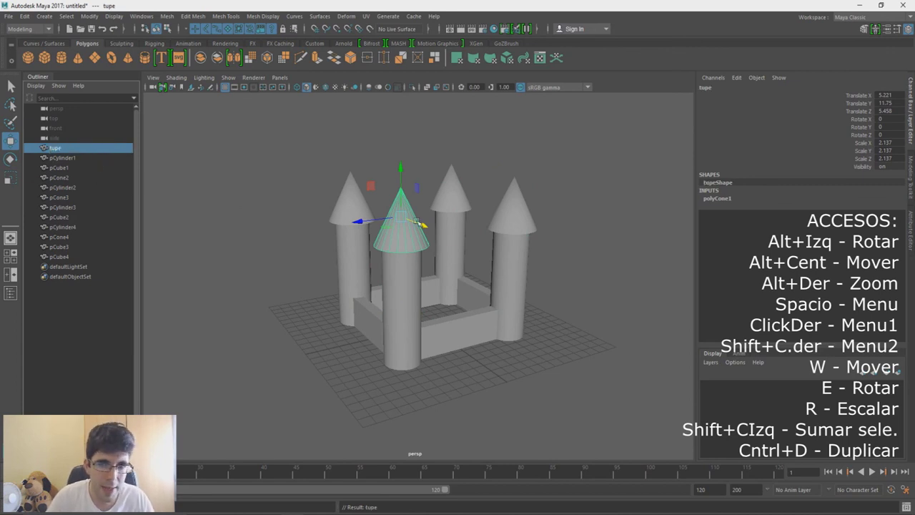